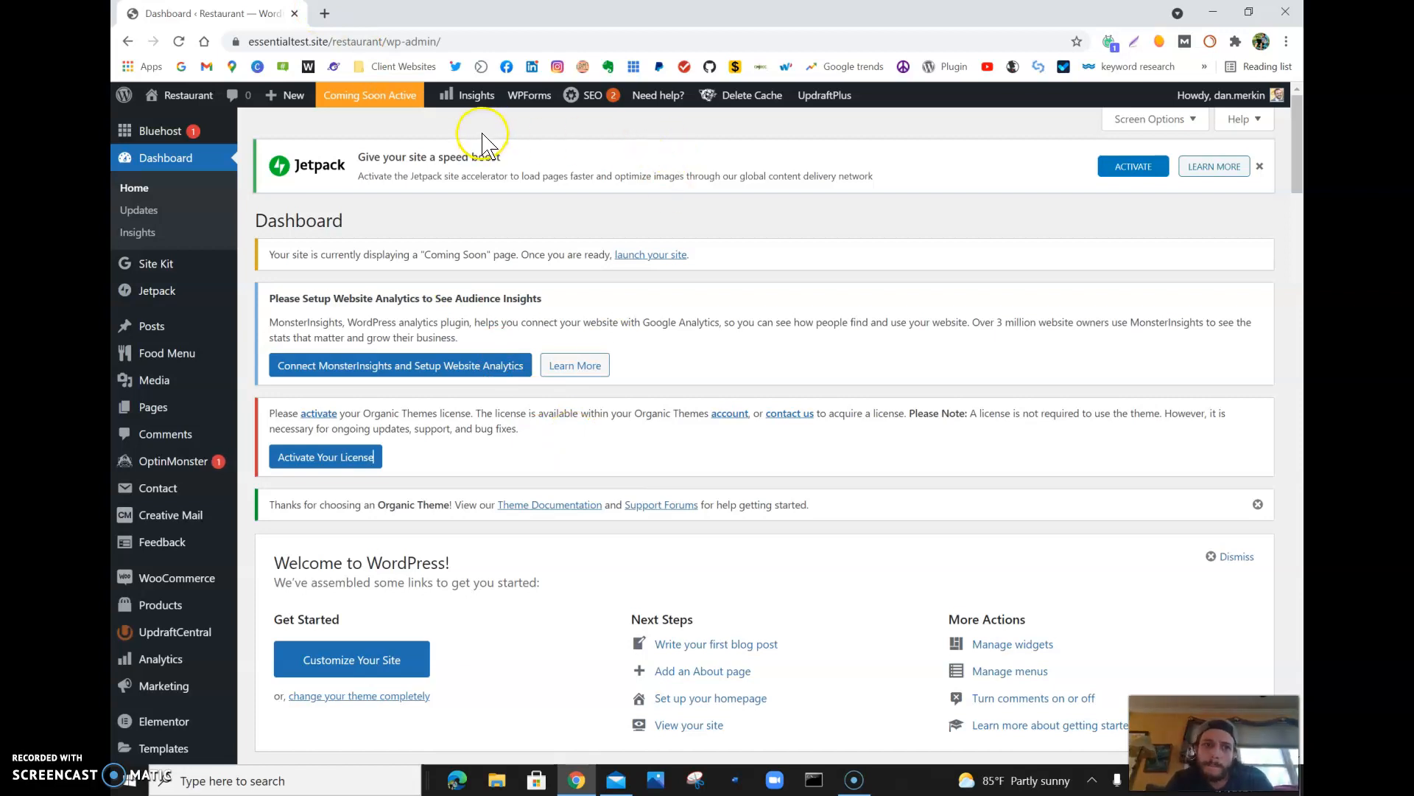
- Visit the restaurant site, look over the navigation submenus and open the Full Width page listed under Templates
{"action": "mouse_move", "coordinate": [191, 96]}
{"action": "left_click", "coordinate": [207, 122]}
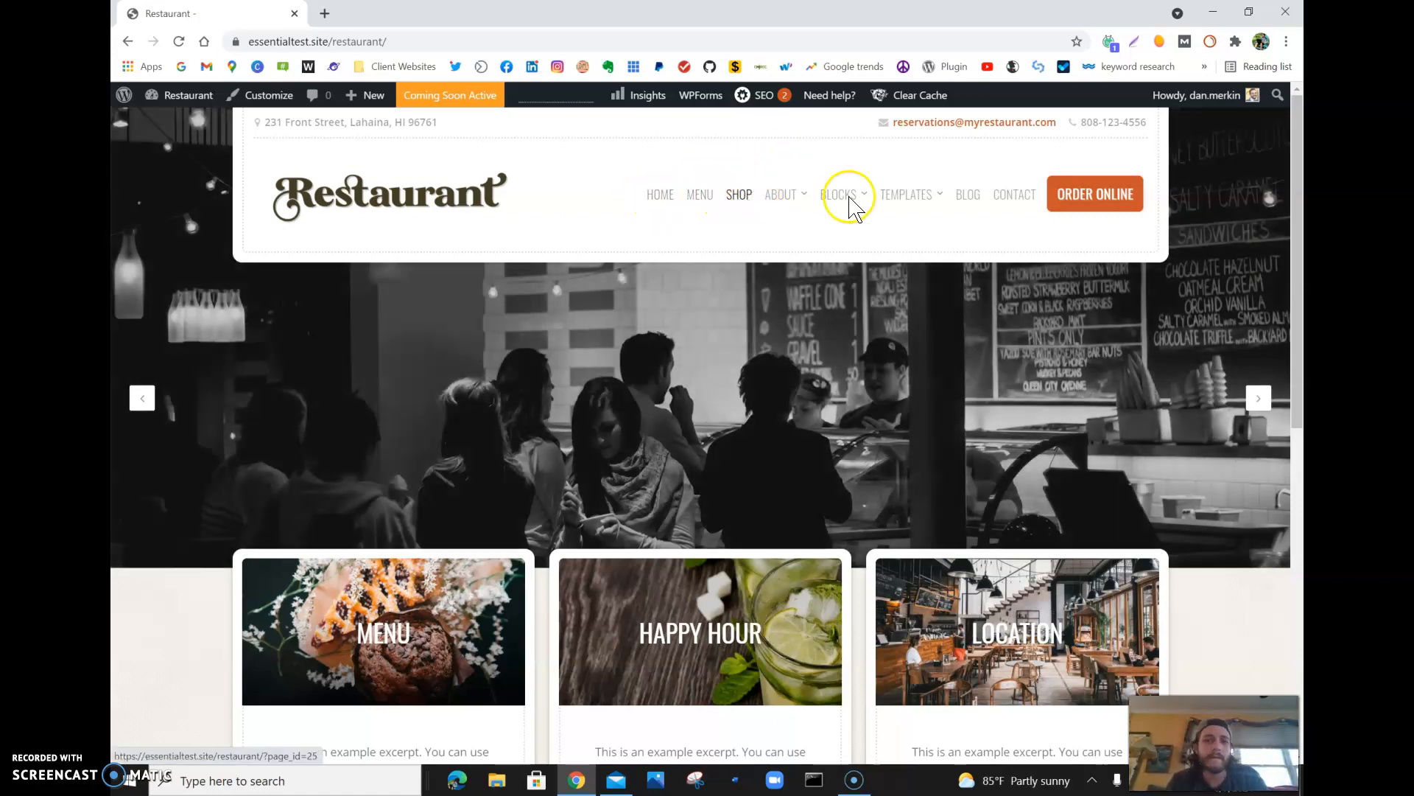
{"action": "mouse_move", "coordinate": [846, 197]}
{"action": "mouse_move", "coordinate": [786, 199]}
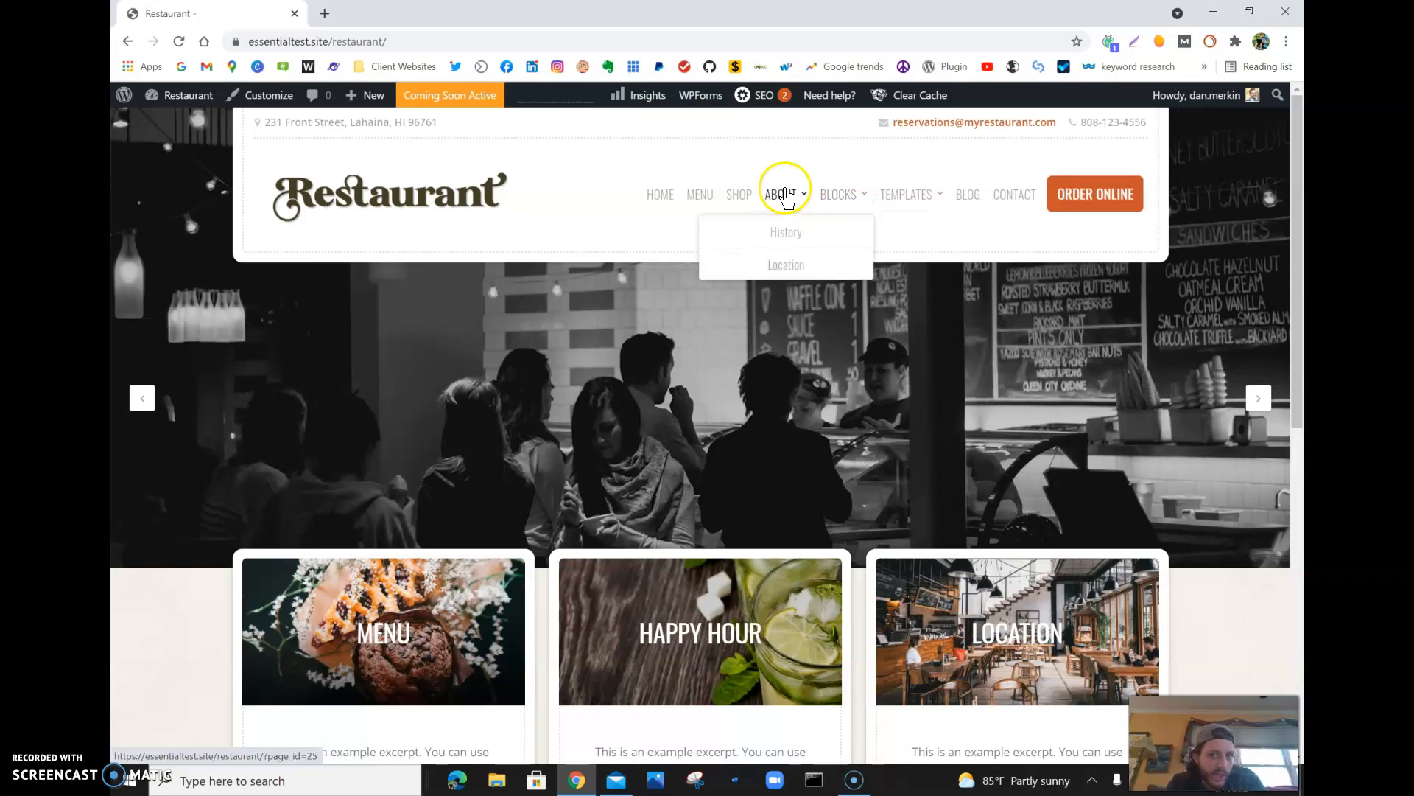
{"action": "mouse_move", "coordinate": [932, 199]}
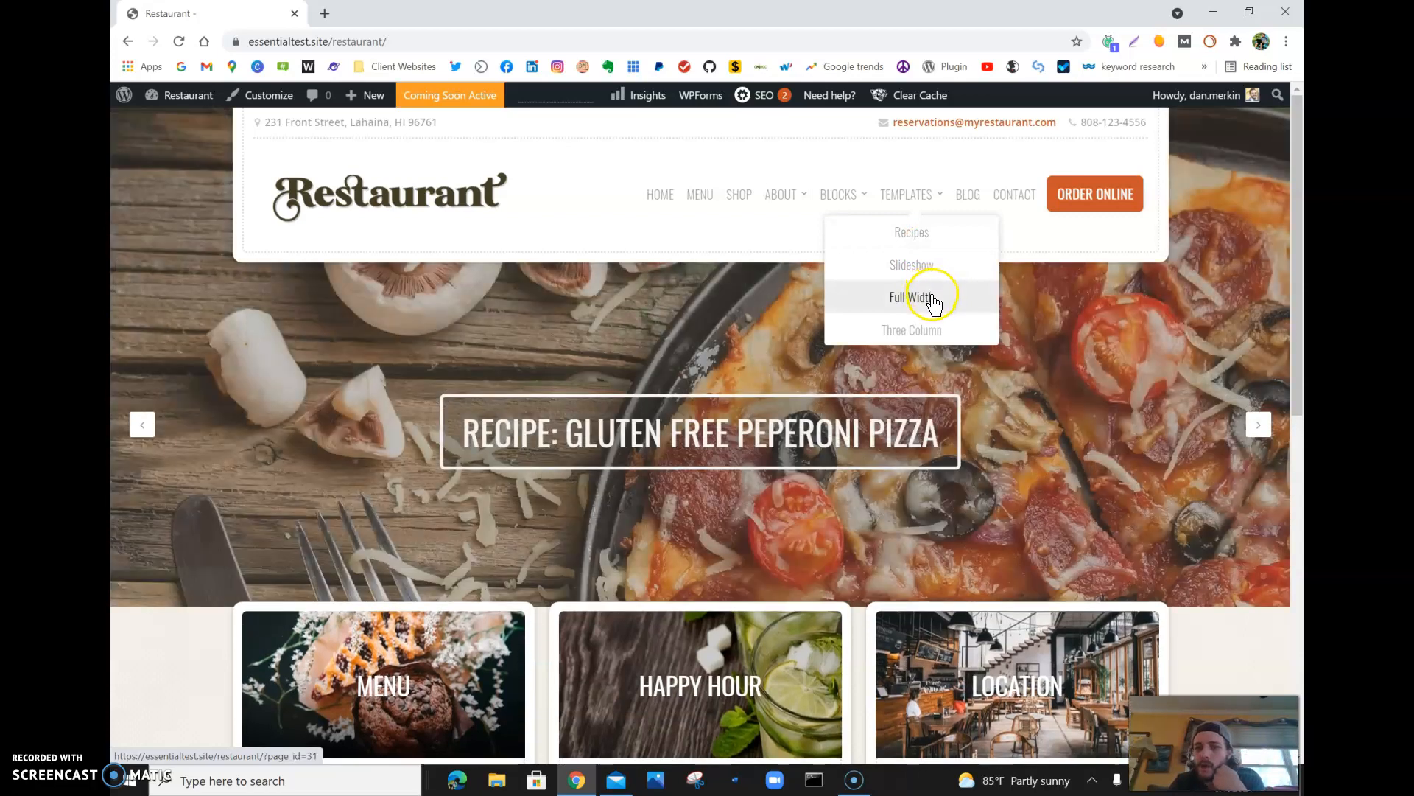
{"action": "left_click", "coordinate": [933, 299]}
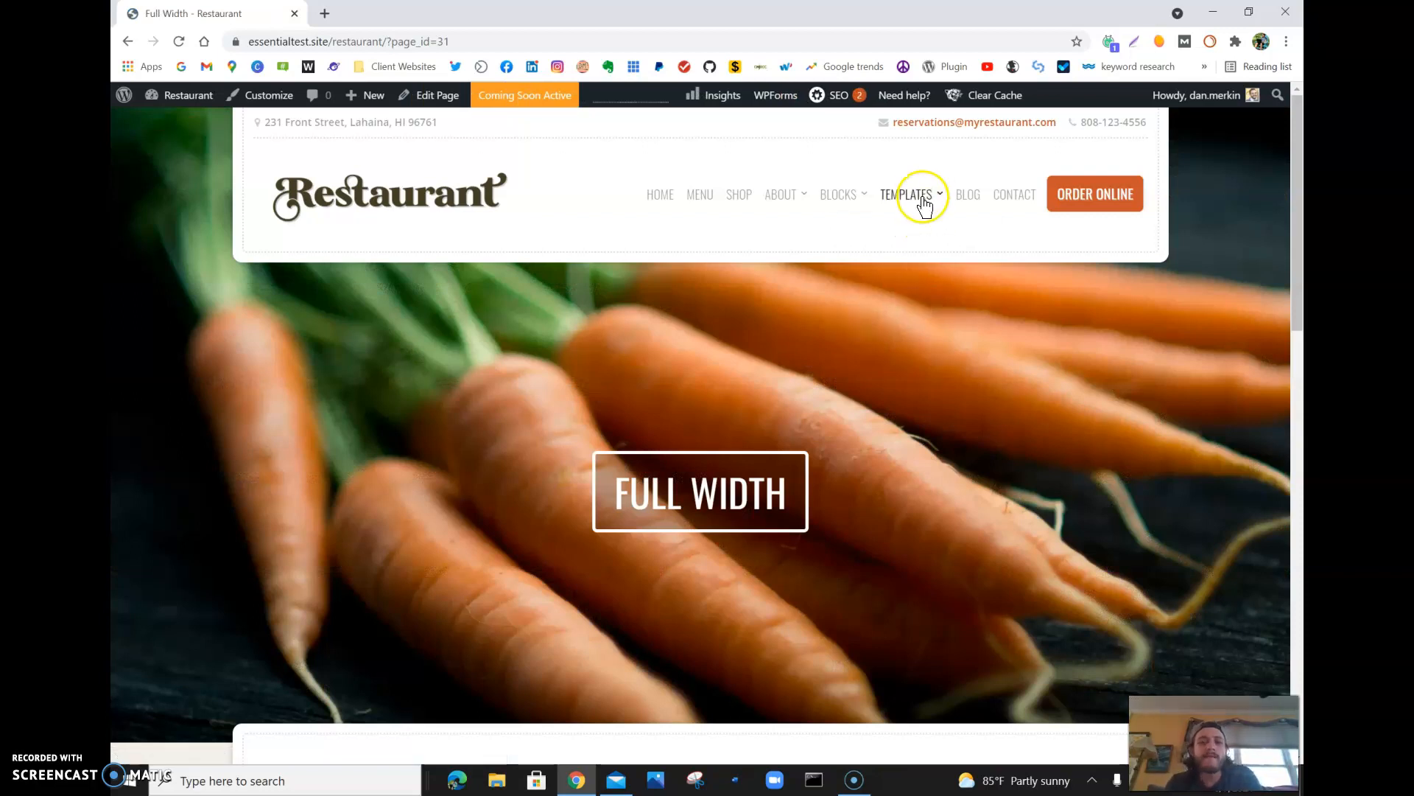
- Go to the Recipes page listed under Templates and open it for editing
{"action": "mouse_move", "coordinate": [924, 208]}
{"action": "left_click", "coordinate": [921, 234]}
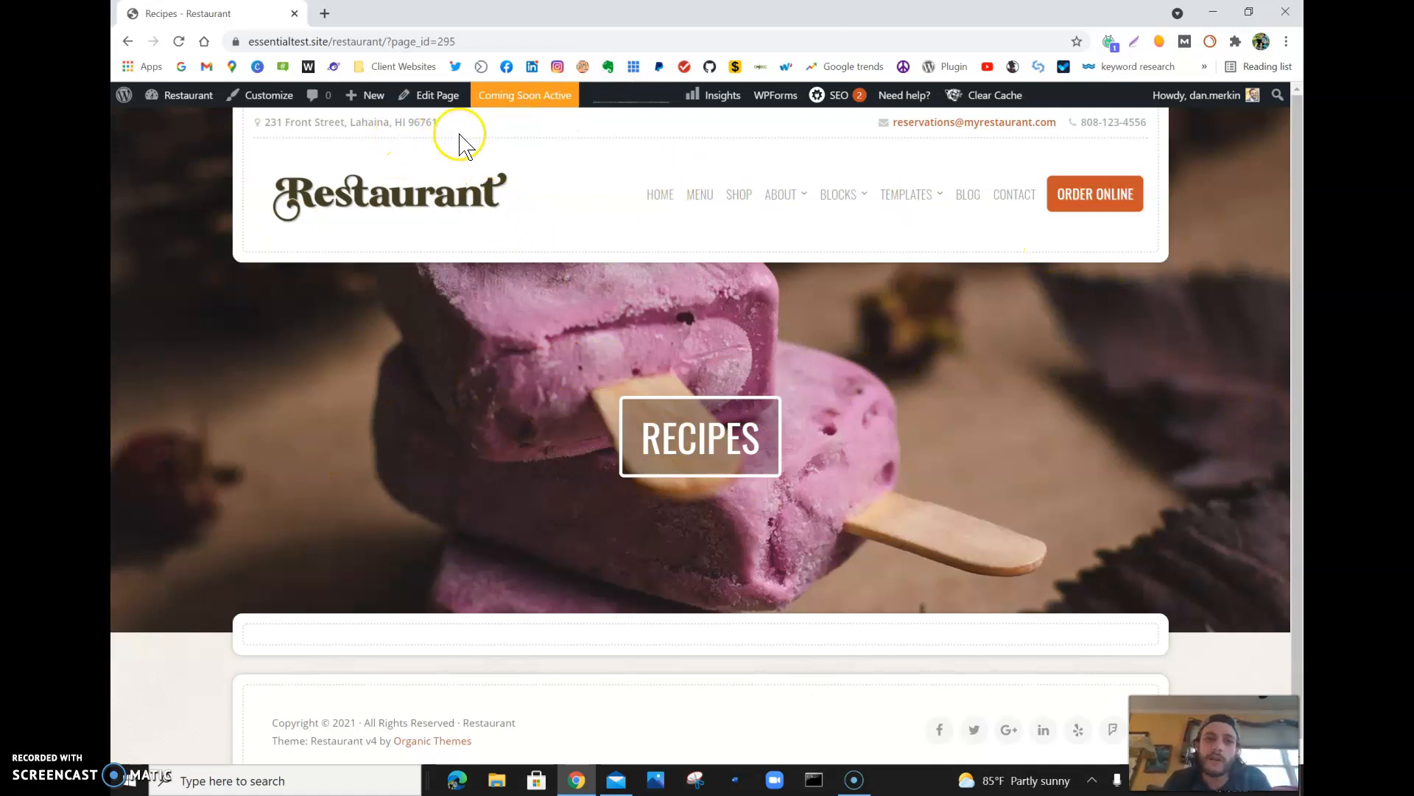
{"action": "left_click", "coordinate": [433, 99]}
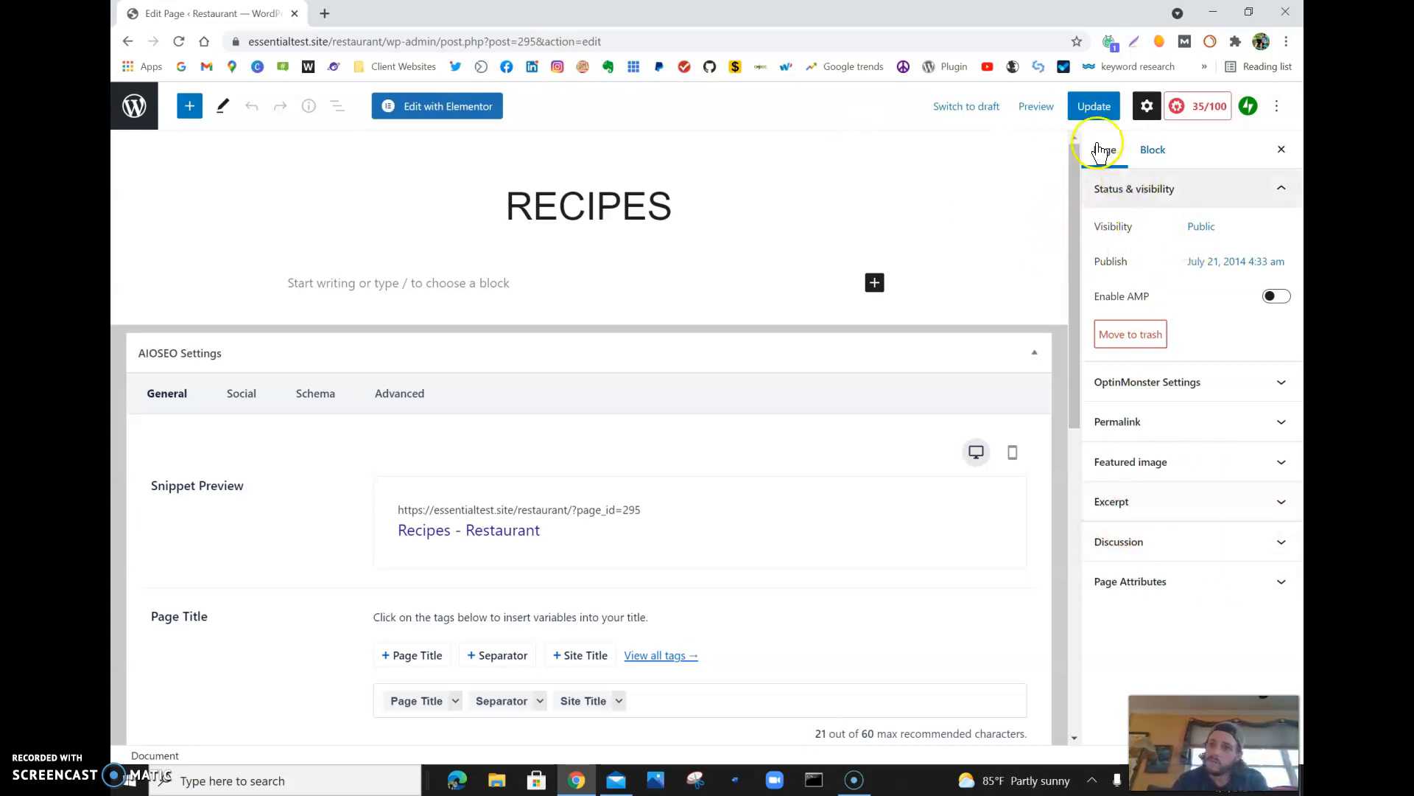
- Replace the Recipes page's featured image with IMG_5394-Copy-rotated.jpg from the Media Library
{"action": "left_click", "coordinate": [1138, 110]}
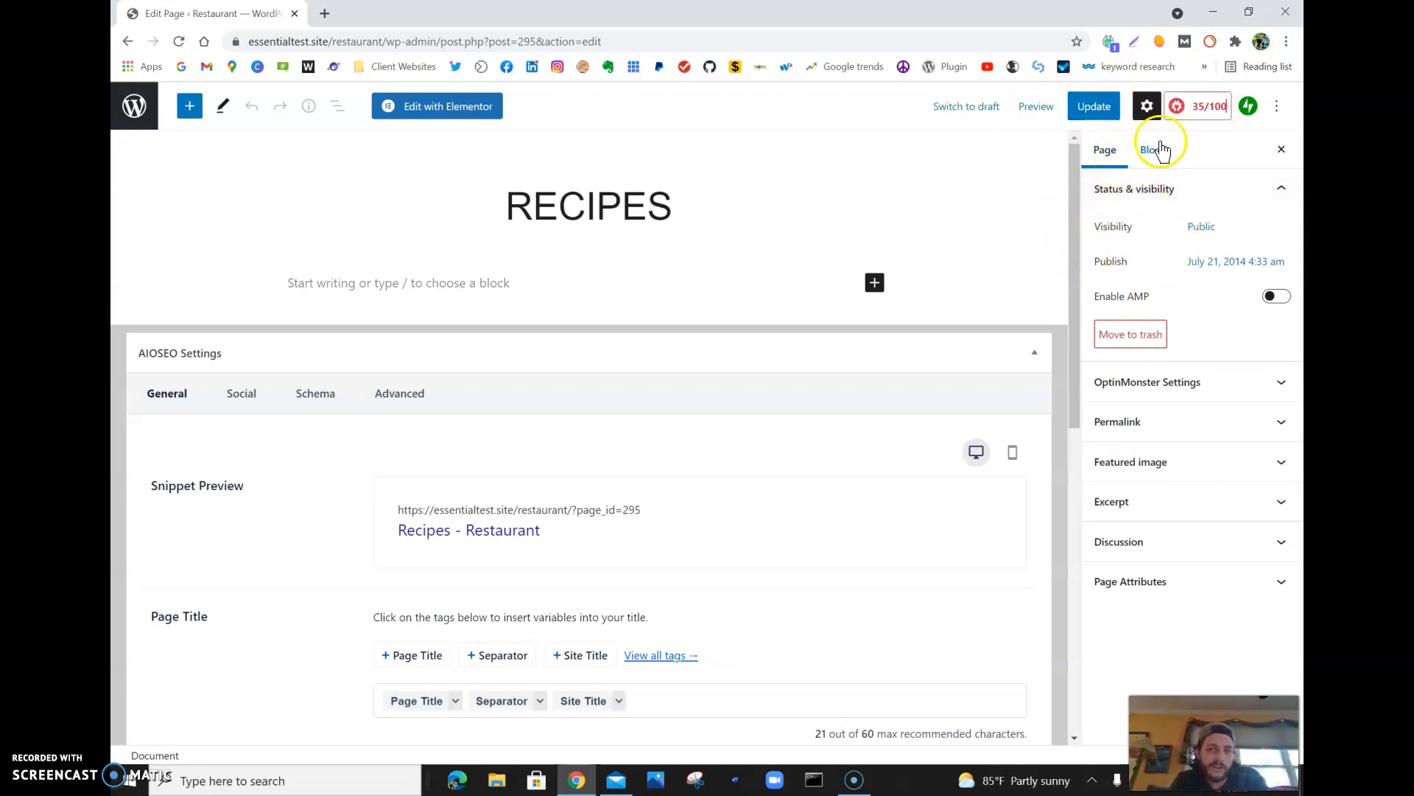
{"action": "left_click", "coordinate": [1169, 477]}
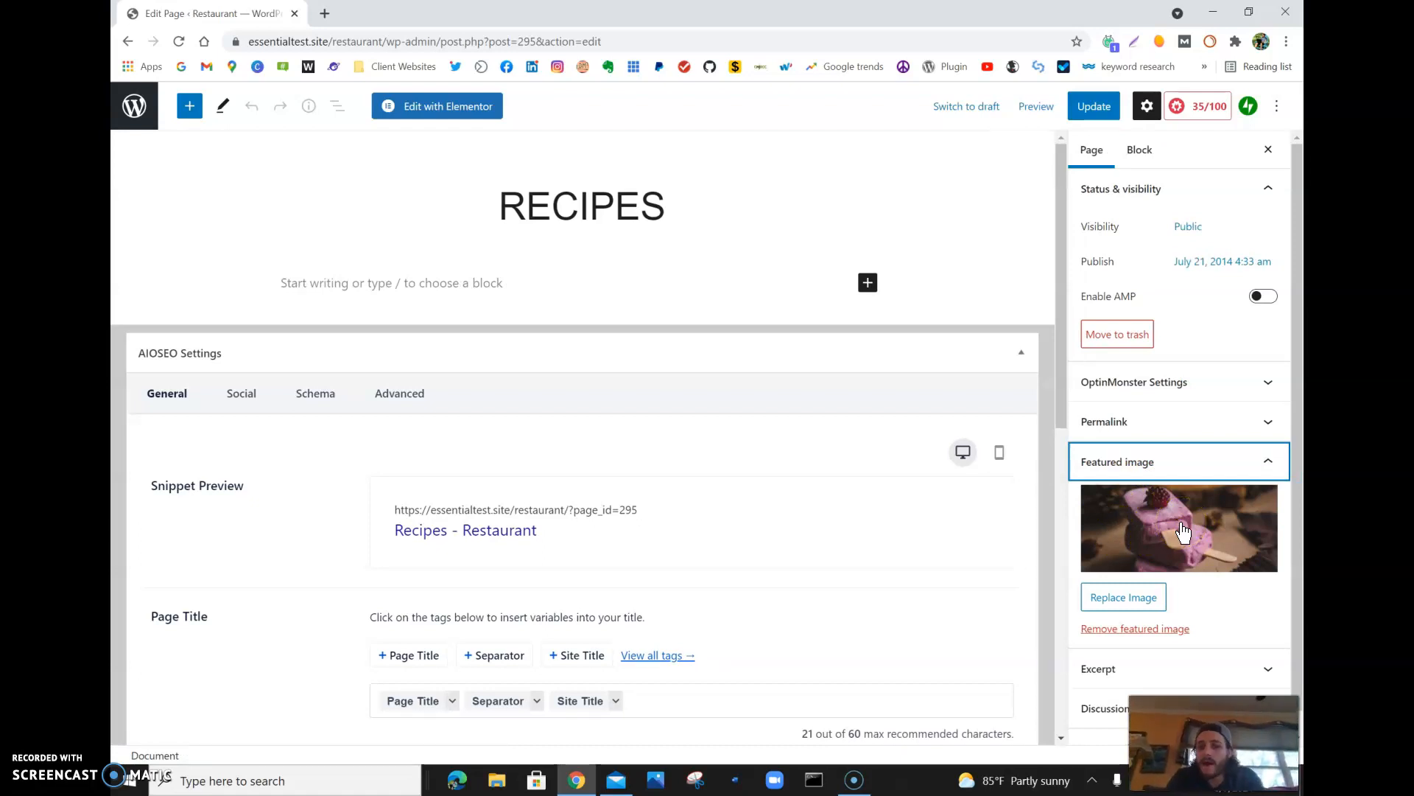
{"action": "left_click", "coordinate": [1105, 596]}
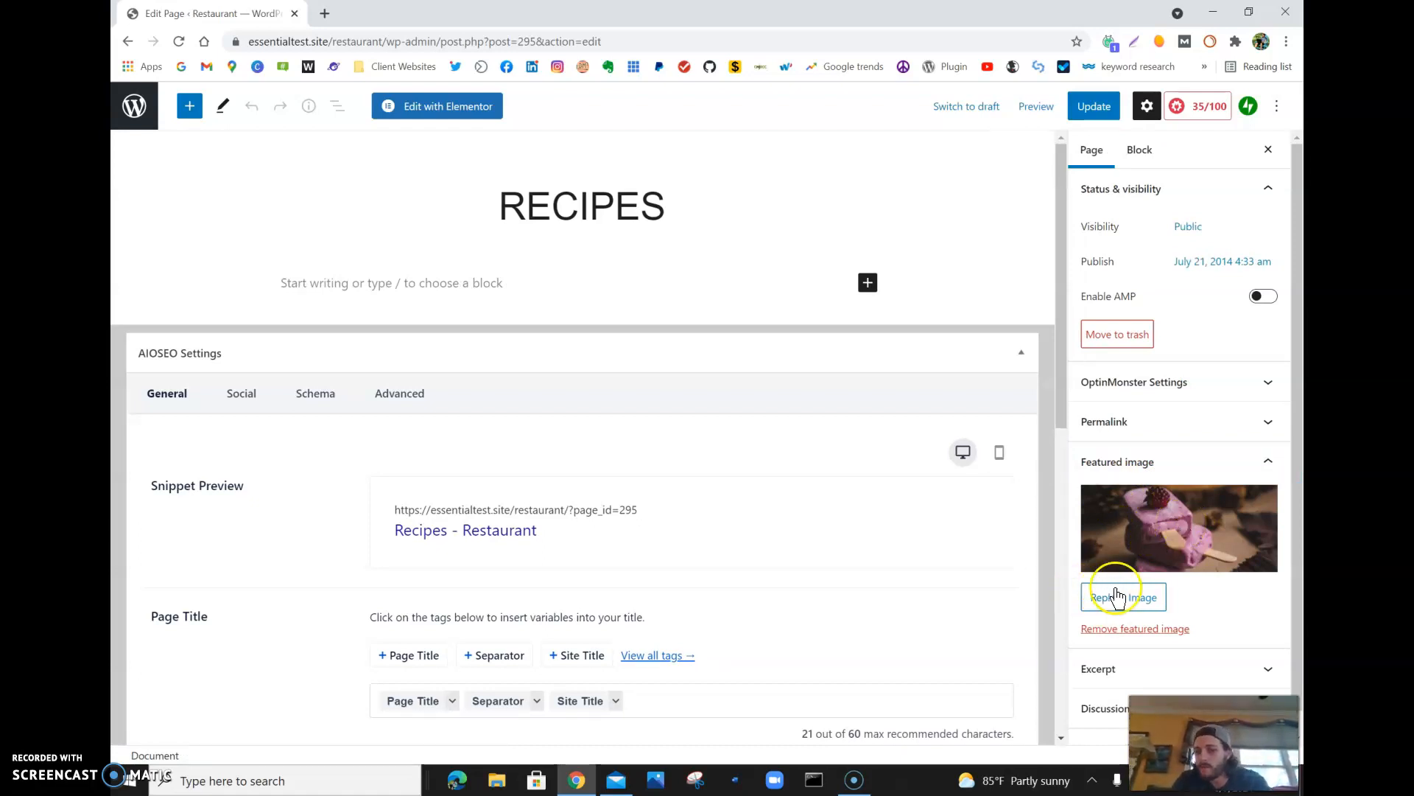
{"action": "left_click", "coordinate": [270, 160]}
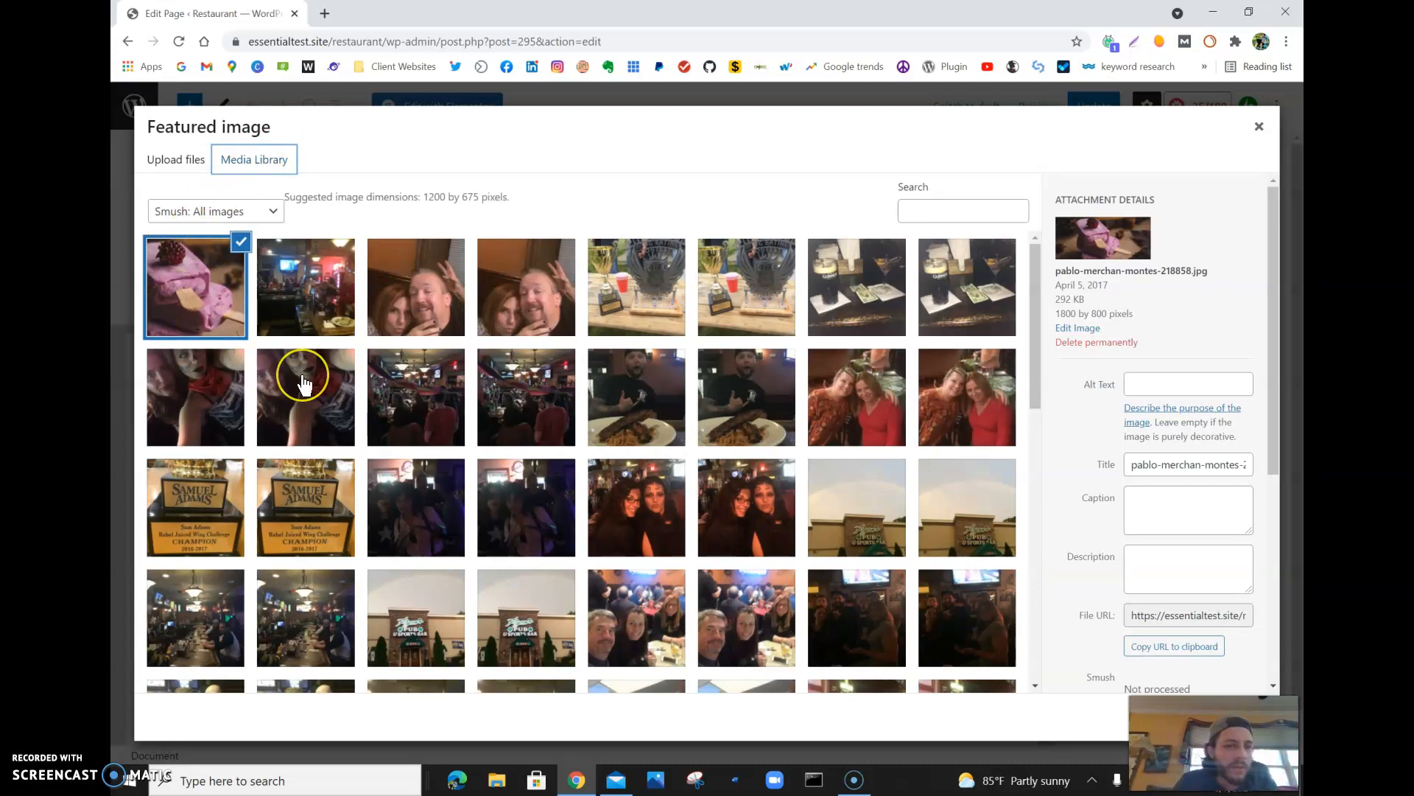
{"action": "scroll", "coordinate": [304, 383], "scroll_direction": "down", "scroll_amount": 5}
{"action": "scroll", "coordinate": [305, 383], "scroll_direction": "down", "scroll_amount": 3}
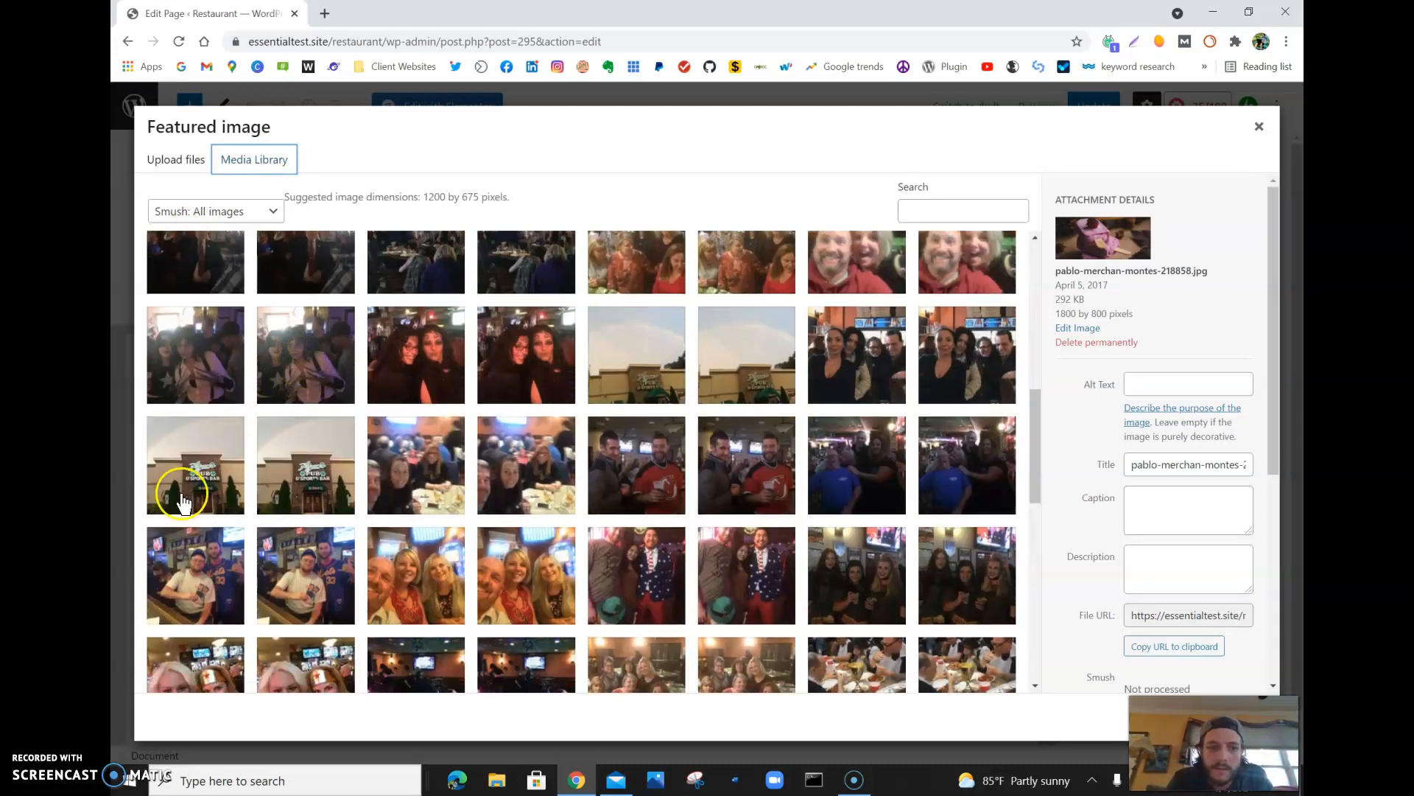
{"action": "scroll", "coordinate": [668, 441], "scroll_direction": "up", "scroll_amount": 6}
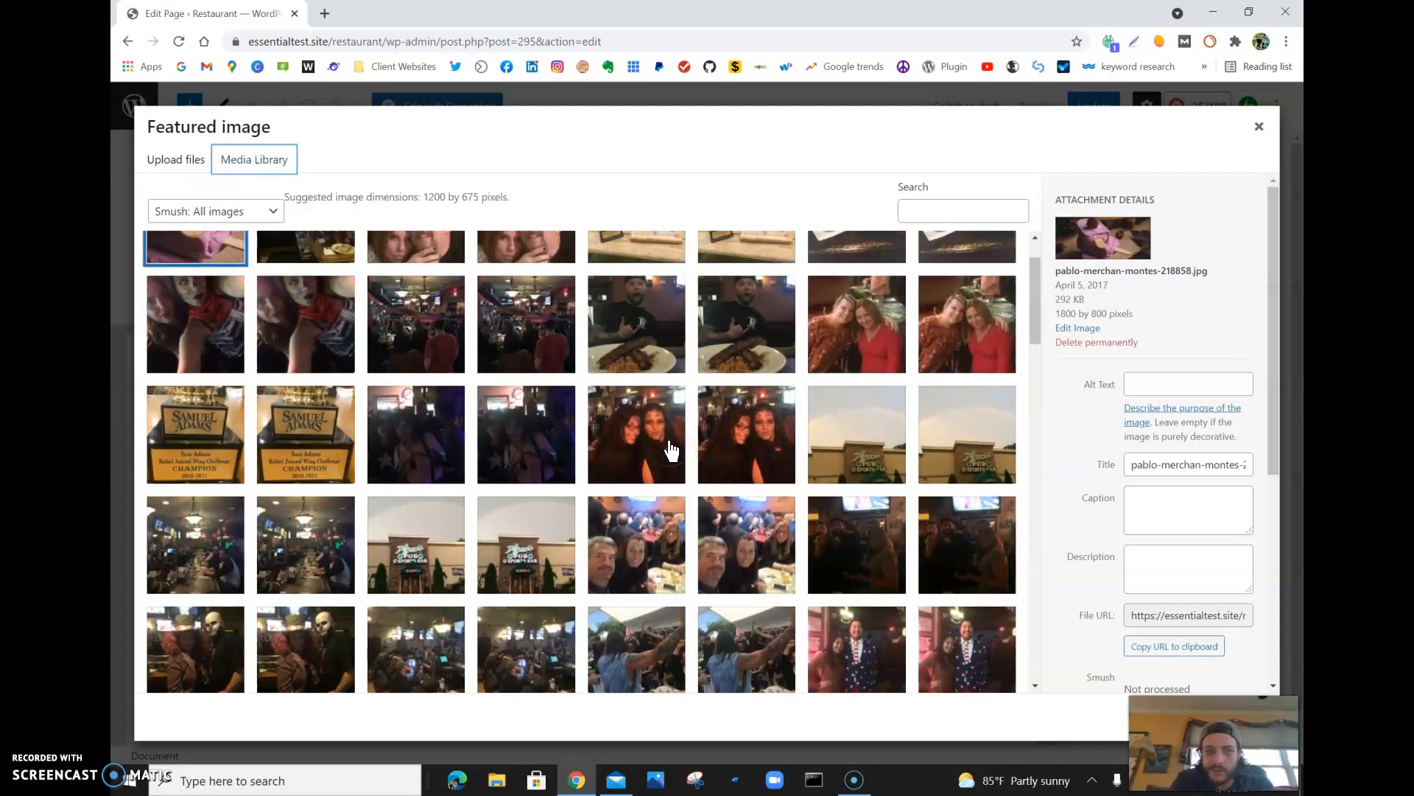
{"action": "scroll", "coordinate": [541, 506], "scroll_direction": "up", "scroll_amount": 2}
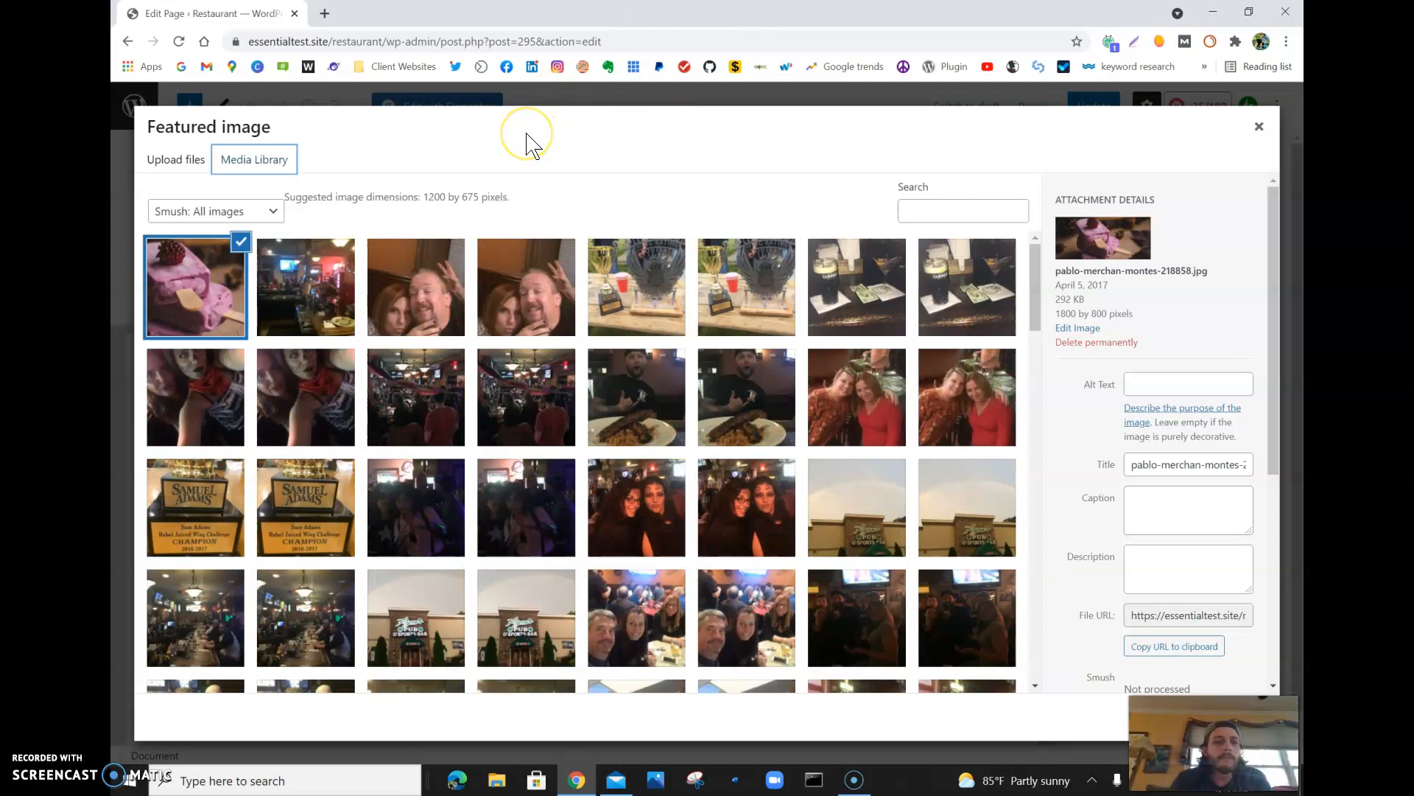
{"action": "left_click", "coordinate": [300, 312]}
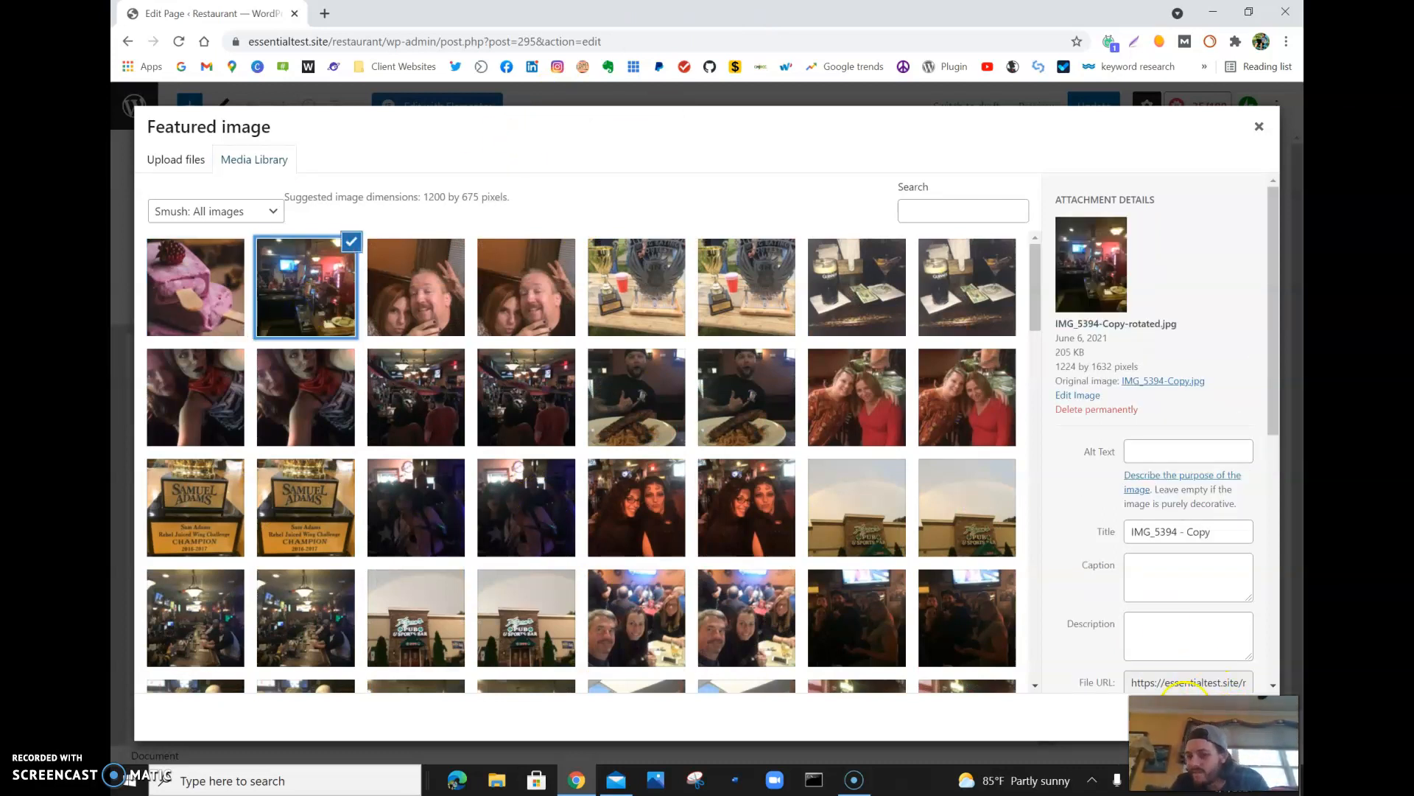
{"action": "left_click", "coordinate": [1216, 717]}
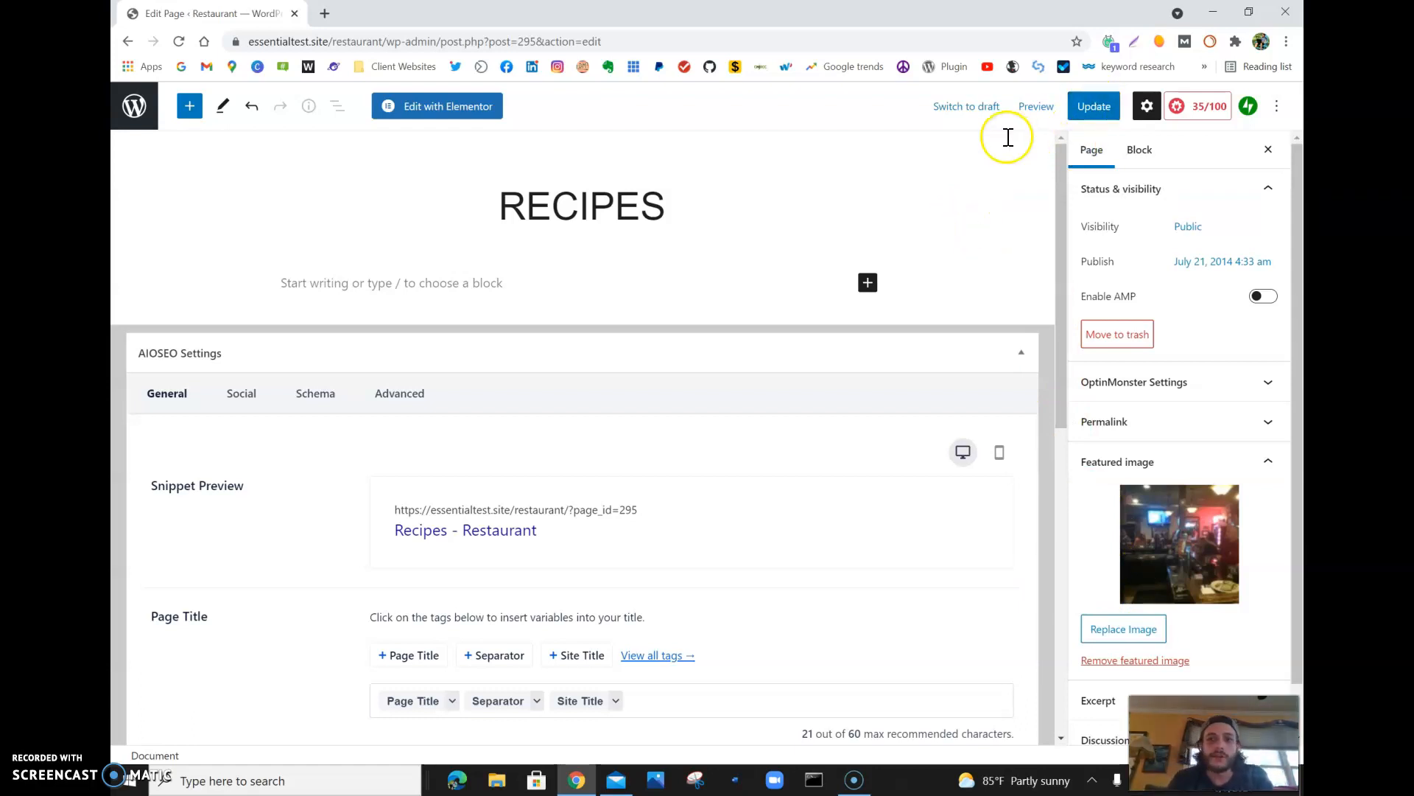
- Preview the Recipes page in a new tab and look over its header image and footer
{"action": "left_click", "coordinate": [1032, 112]}
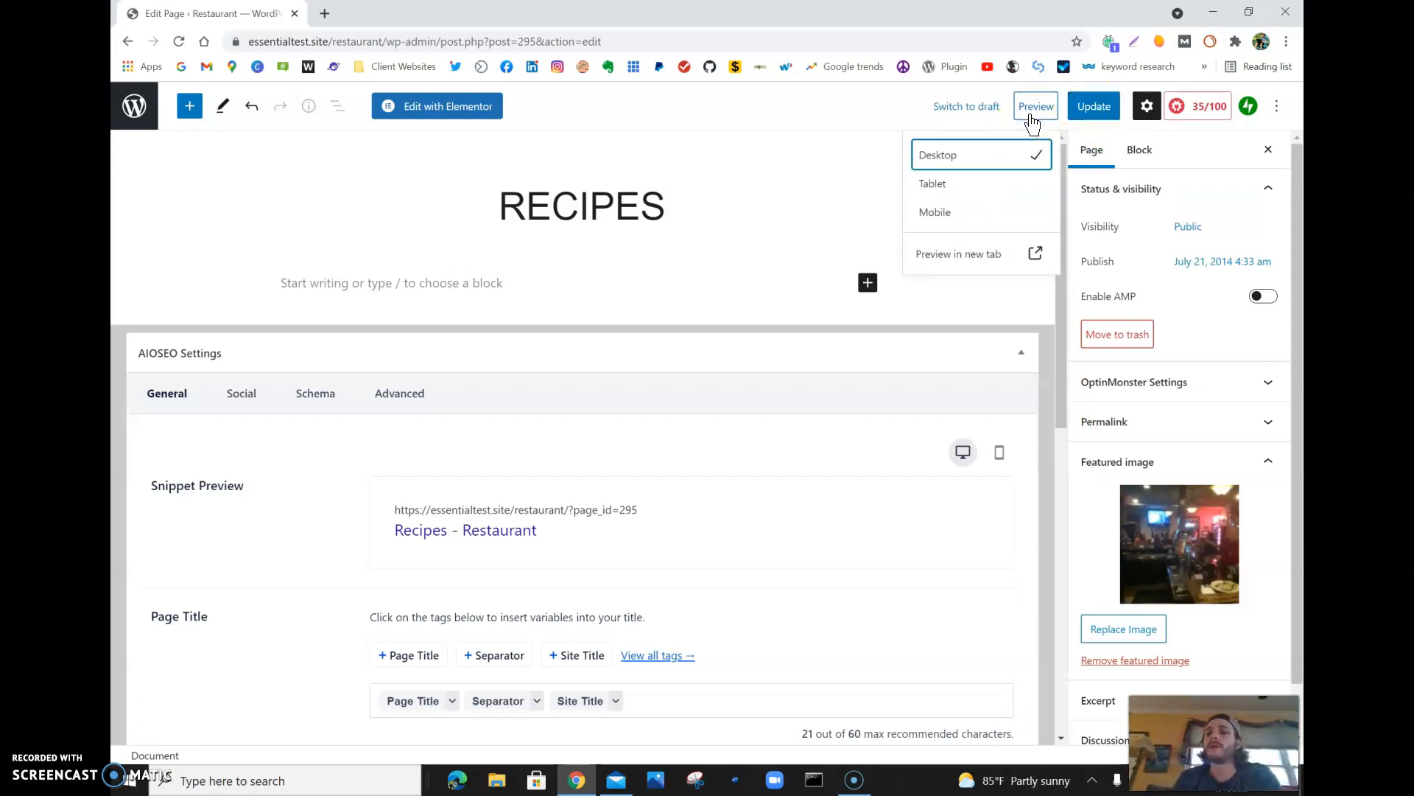
{"action": "left_click", "coordinate": [1024, 254]}
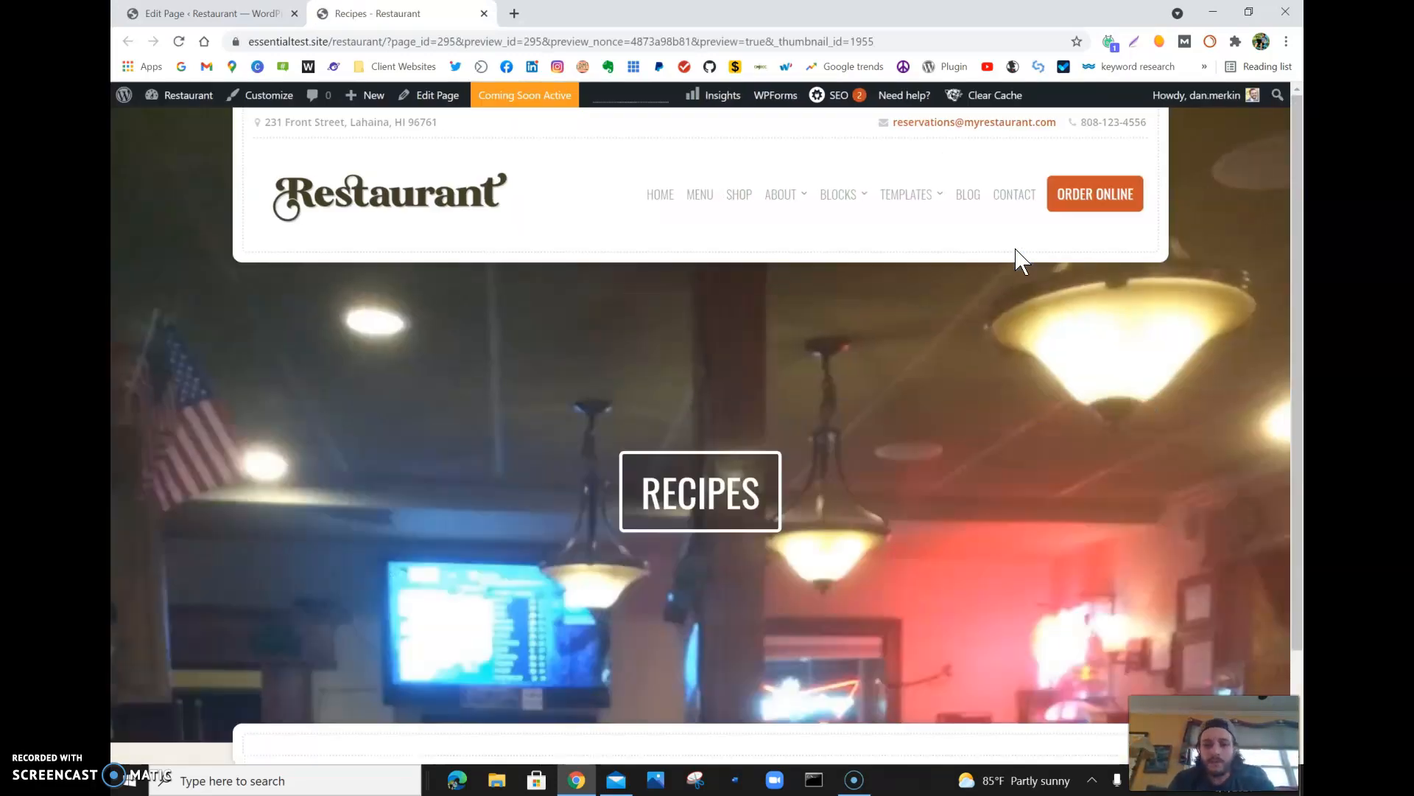
{"action": "scroll", "coordinate": [818, 633], "scroll_direction": "down", "scroll_amount": 2}
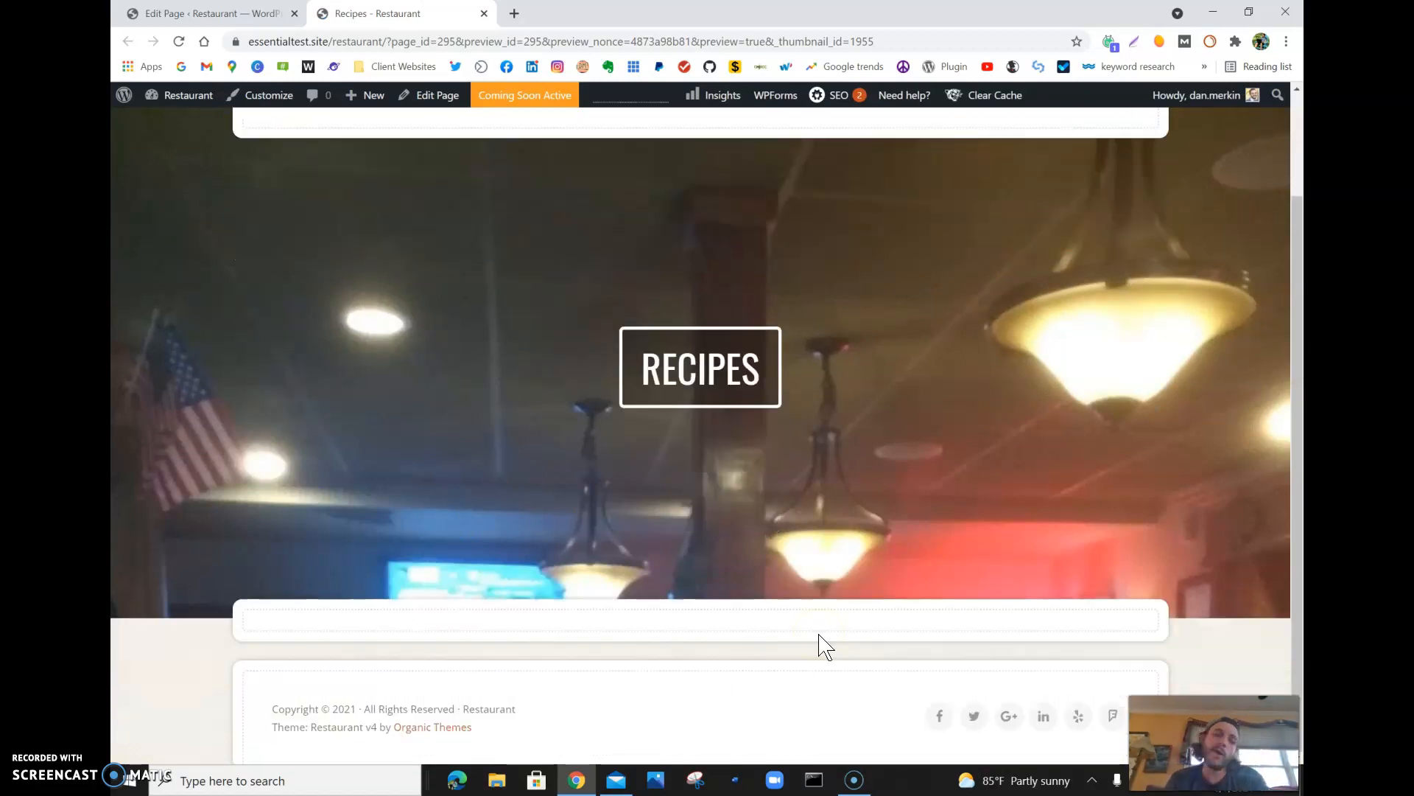
{"action": "scroll", "coordinate": [818, 635], "scroll_direction": "up", "scroll_amount": 2}
{"action": "scroll", "coordinate": [818, 634], "scroll_direction": "down", "scroll_amount": 2}
{"action": "scroll", "coordinate": [819, 634], "scroll_direction": "up", "scroll_amount": 2}
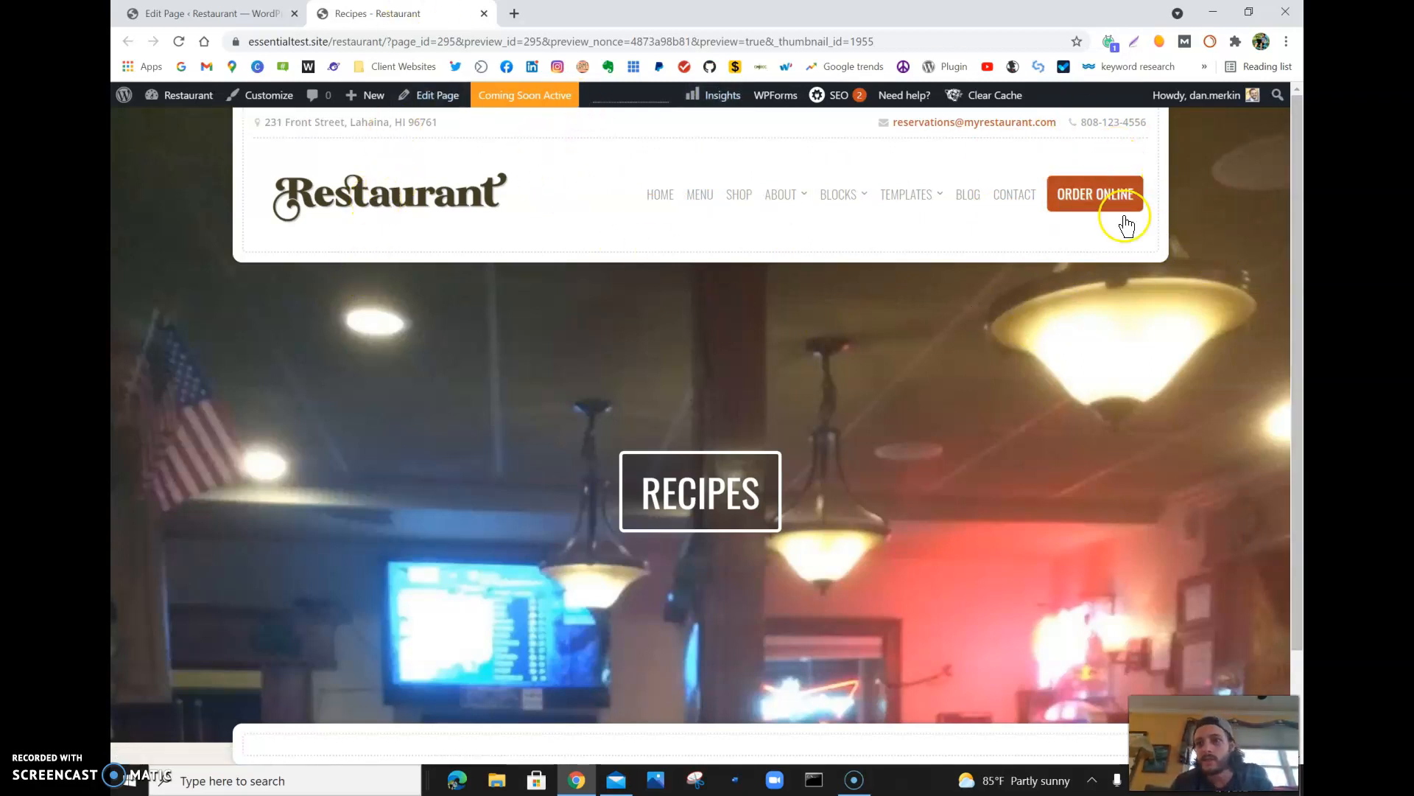
- Open the site's Order Online page and look through its content and sidebar
{"action": "left_click", "coordinate": [1088, 214]}
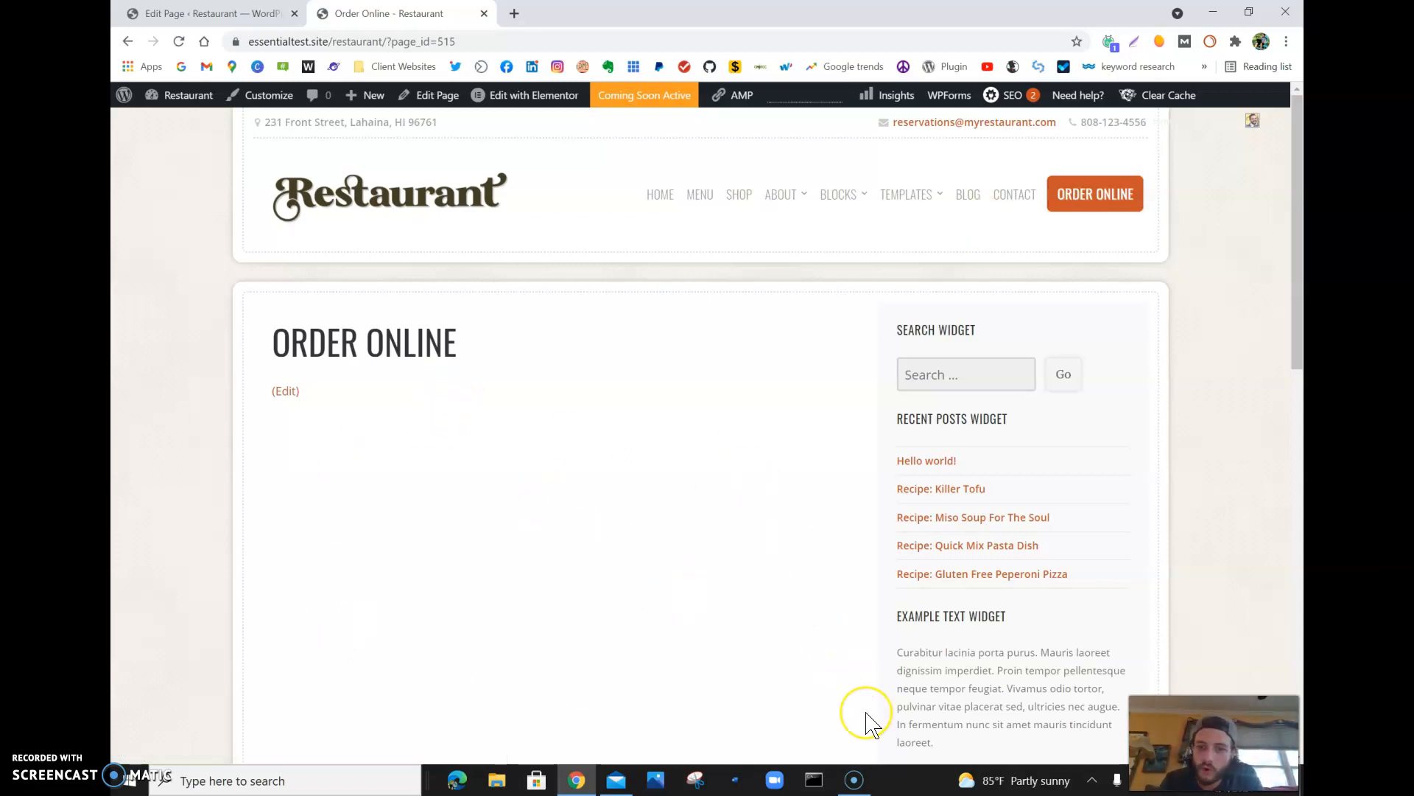
{"action": "scroll", "coordinate": [868, 724], "scroll_direction": "down", "scroll_amount": 12}
{"action": "scroll", "coordinate": [867, 724], "scroll_direction": "up", "scroll_amount": 13}
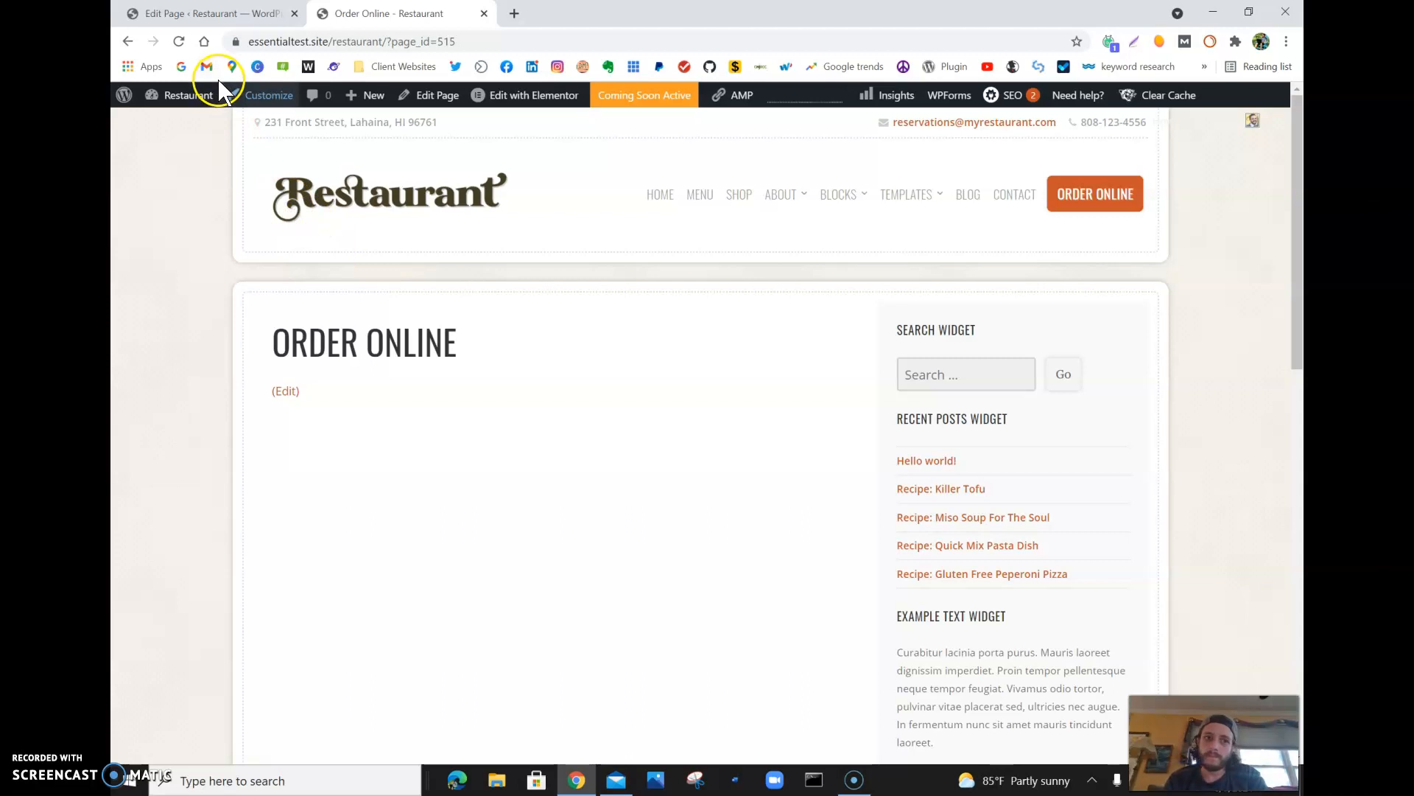
- Open the site's Menus admin page and go through the Main Menu structure down to its settings
{"action": "mouse_move", "coordinate": [182, 103]}
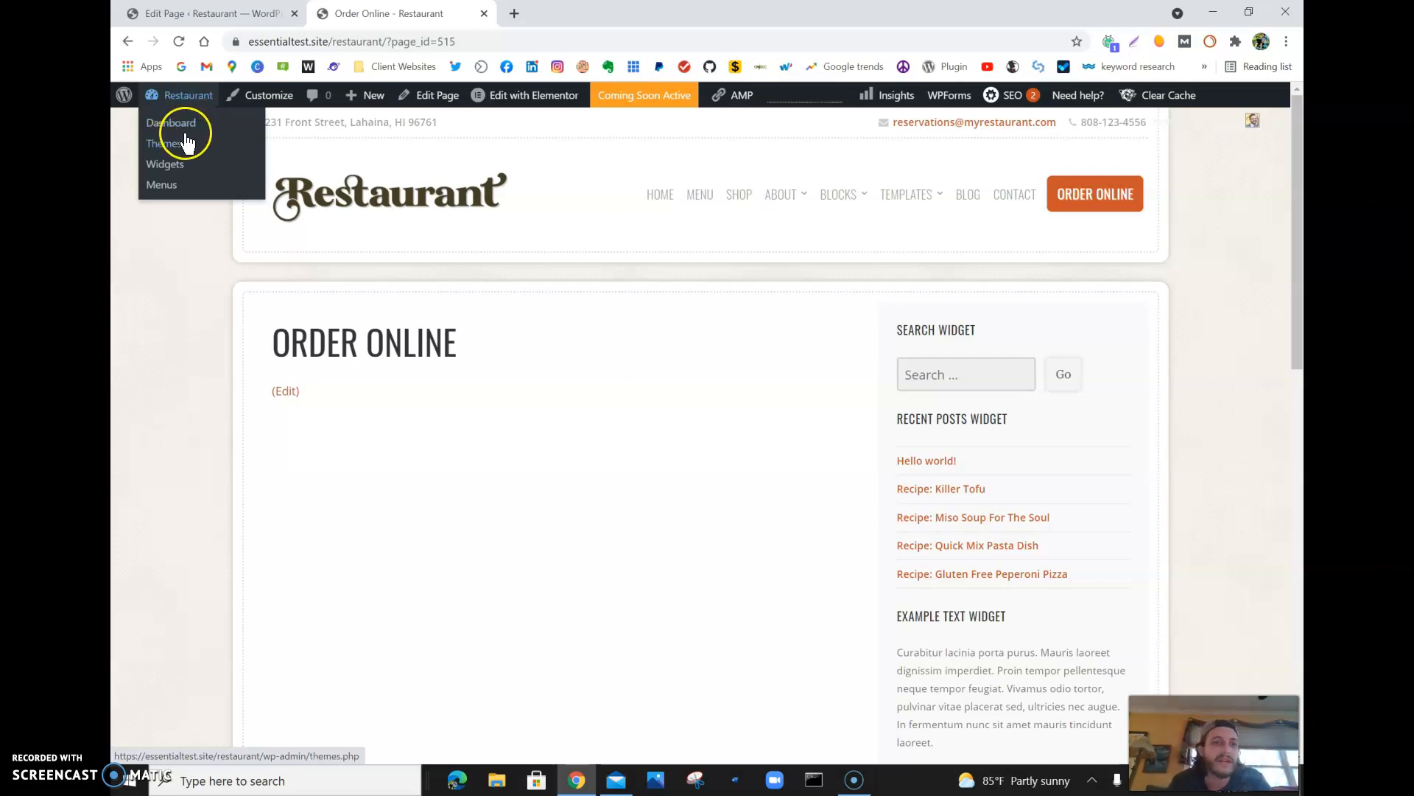
{"action": "left_click", "coordinate": [173, 187]}
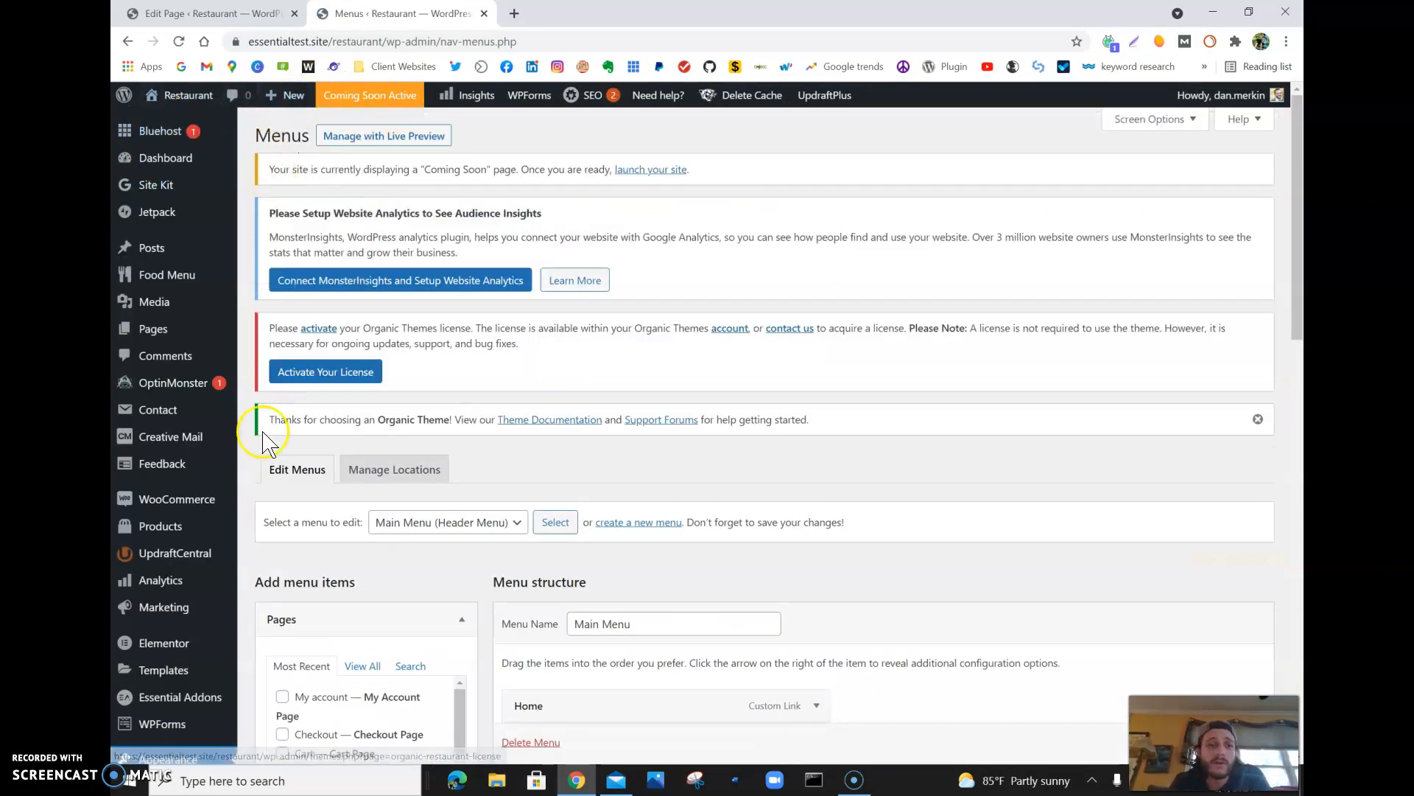
{"action": "scroll", "coordinate": [245, 685], "scroll_direction": "down", "scroll_amount": 4}
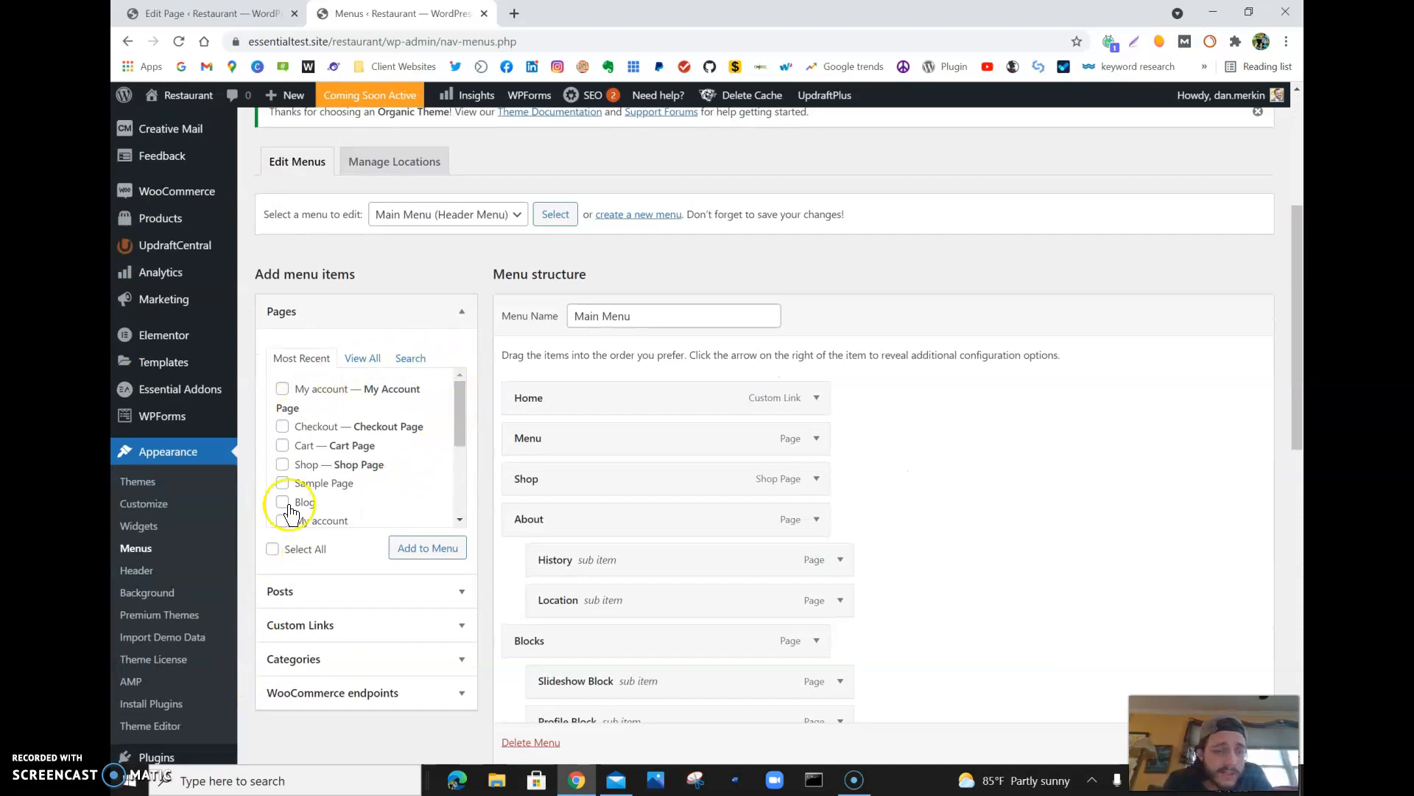
{"action": "scroll", "coordinate": [648, 531], "scroll_direction": "down", "scroll_amount": 1}
{"action": "scroll", "coordinate": [648, 530], "scroll_direction": "down", "scroll_amount": 7}
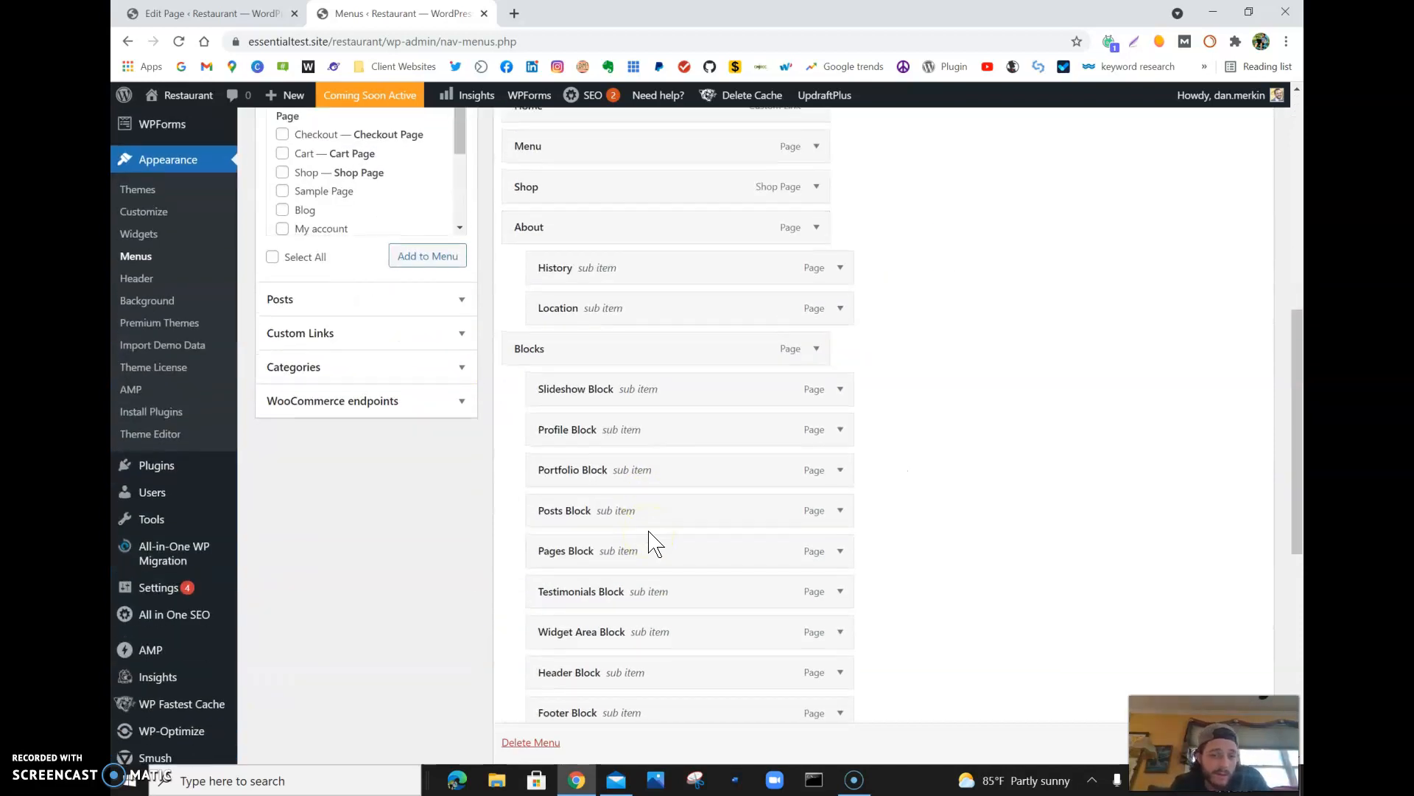
{"action": "scroll", "coordinate": [649, 530], "scroll_direction": "down", "scroll_amount": 4}
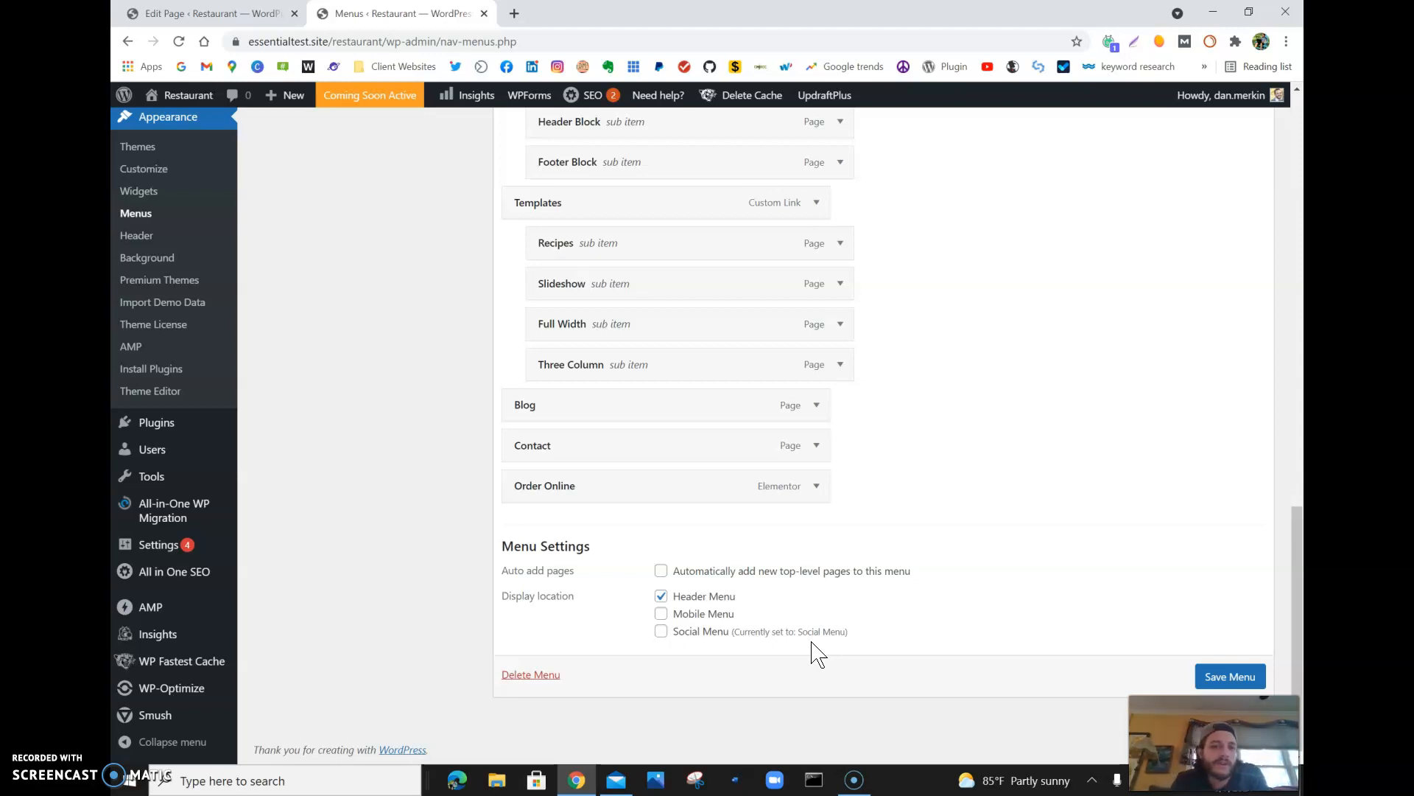
- Examine the Main Menu's items and sub items from Home through Order Online
{"action": "scroll", "coordinate": [998, 430], "scroll_direction": "up", "scroll_amount": 15}
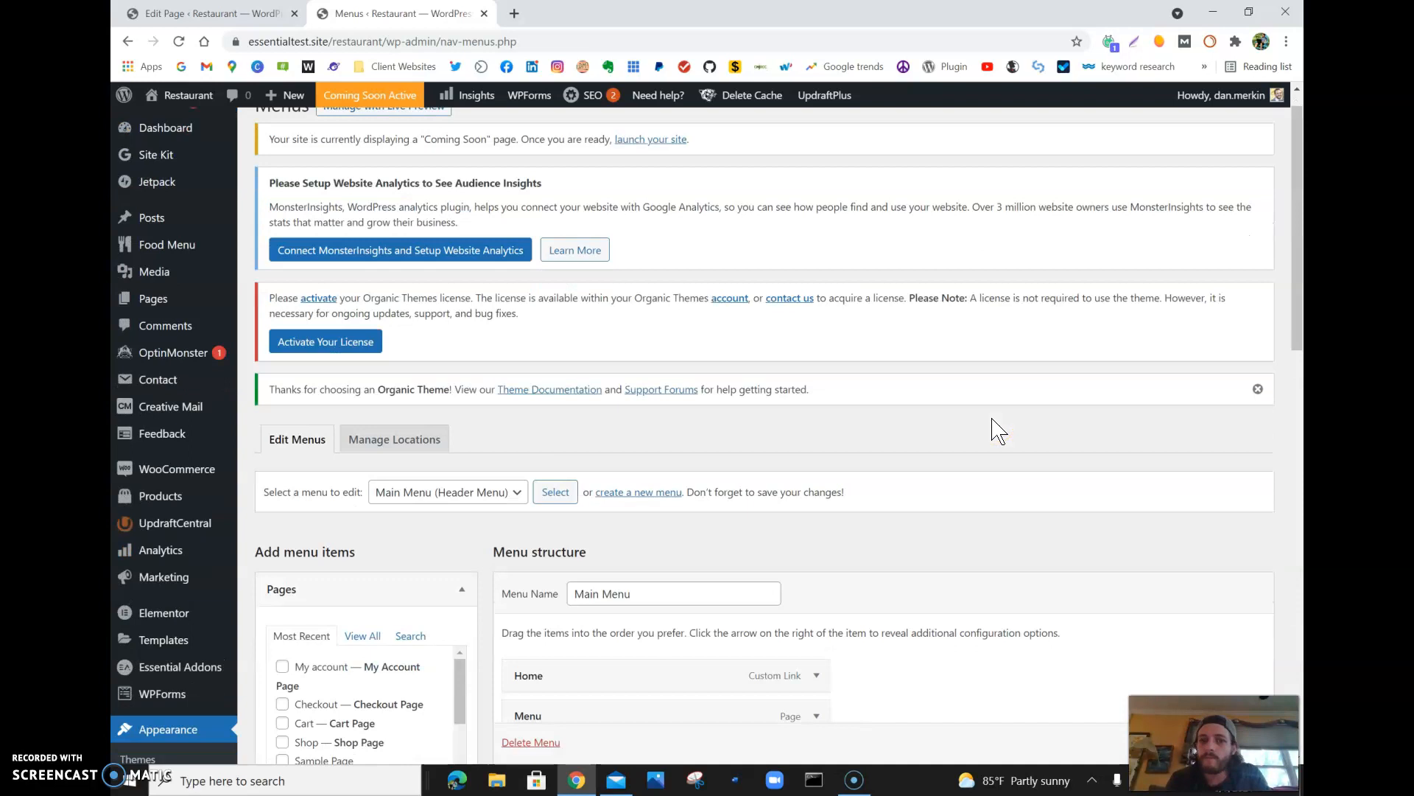
{"action": "scroll", "coordinate": [997, 430], "scroll_direction": "down", "scroll_amount": 8}
{"action": "scroll", "coordinate": [997, 429], "scroll_direction": "up", "scroll_amount": 4}
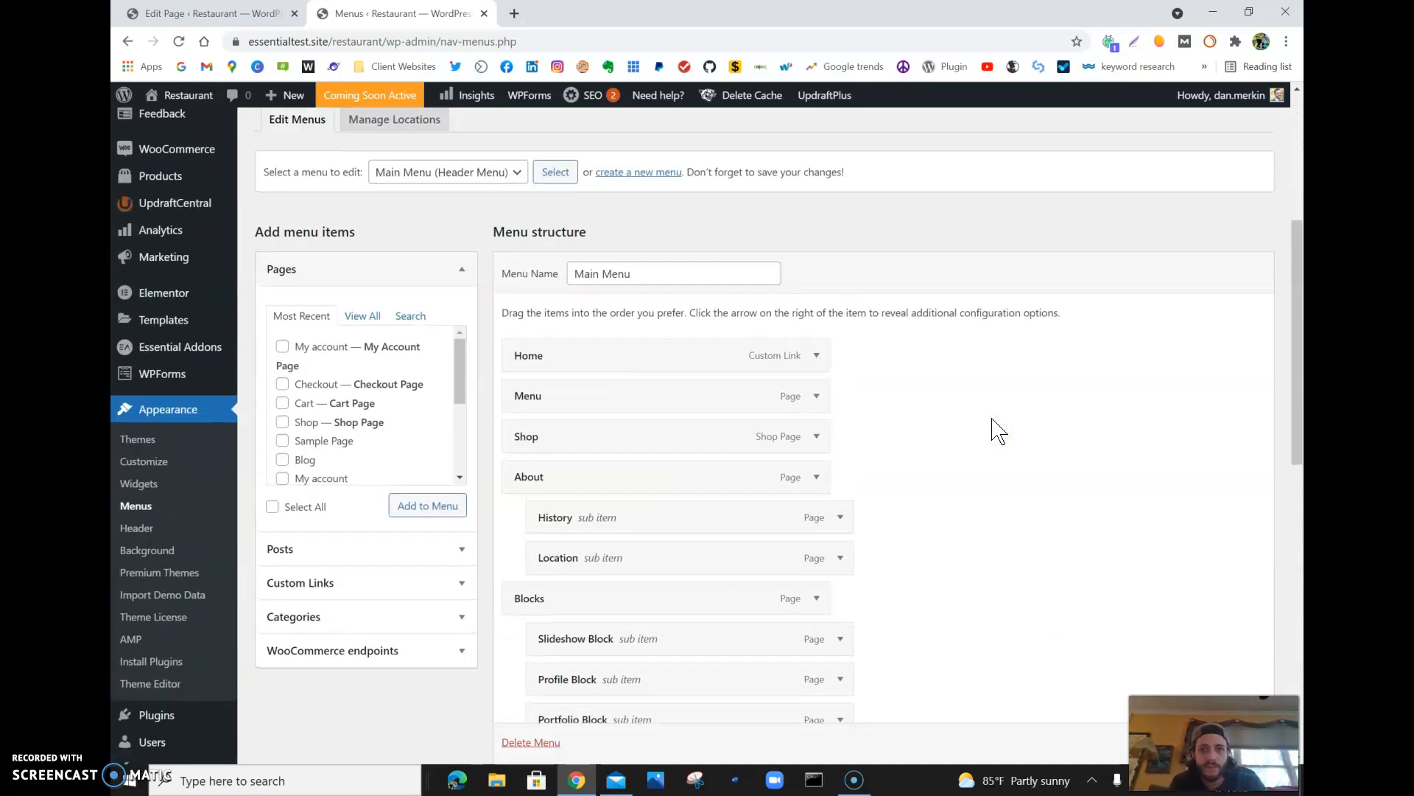
{"action": "left_click", "coordinate": [854, 372]}
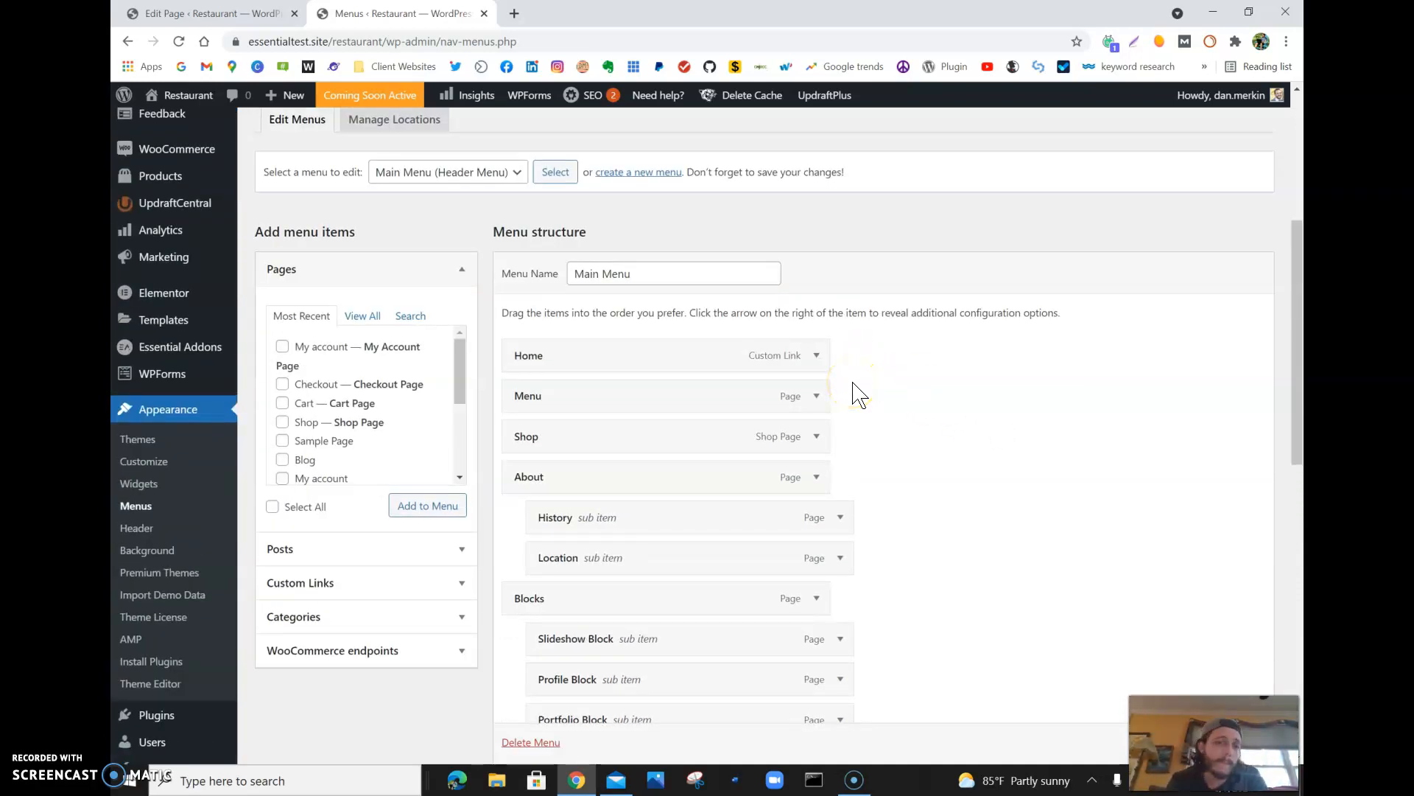
{"action": "left_click", "coordinate": [818, 479]}
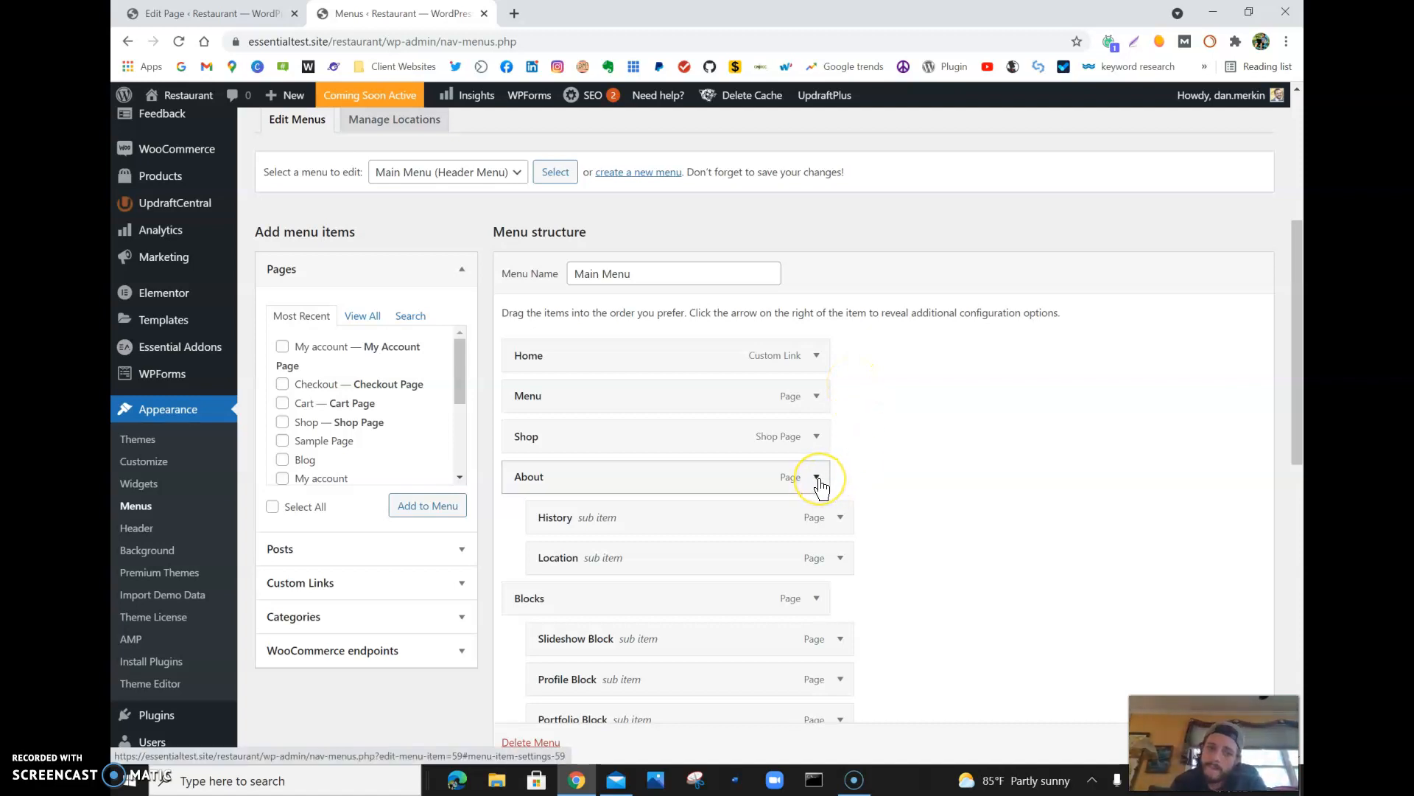
{"action": "scroll", "coordinate": [822, 487], "scroll_direction": "down", "scroll_amount": 3}
{"action": "scroll", "coordinate": [823, 487], "scroll_direction": "down", "scroll_amount": 3}
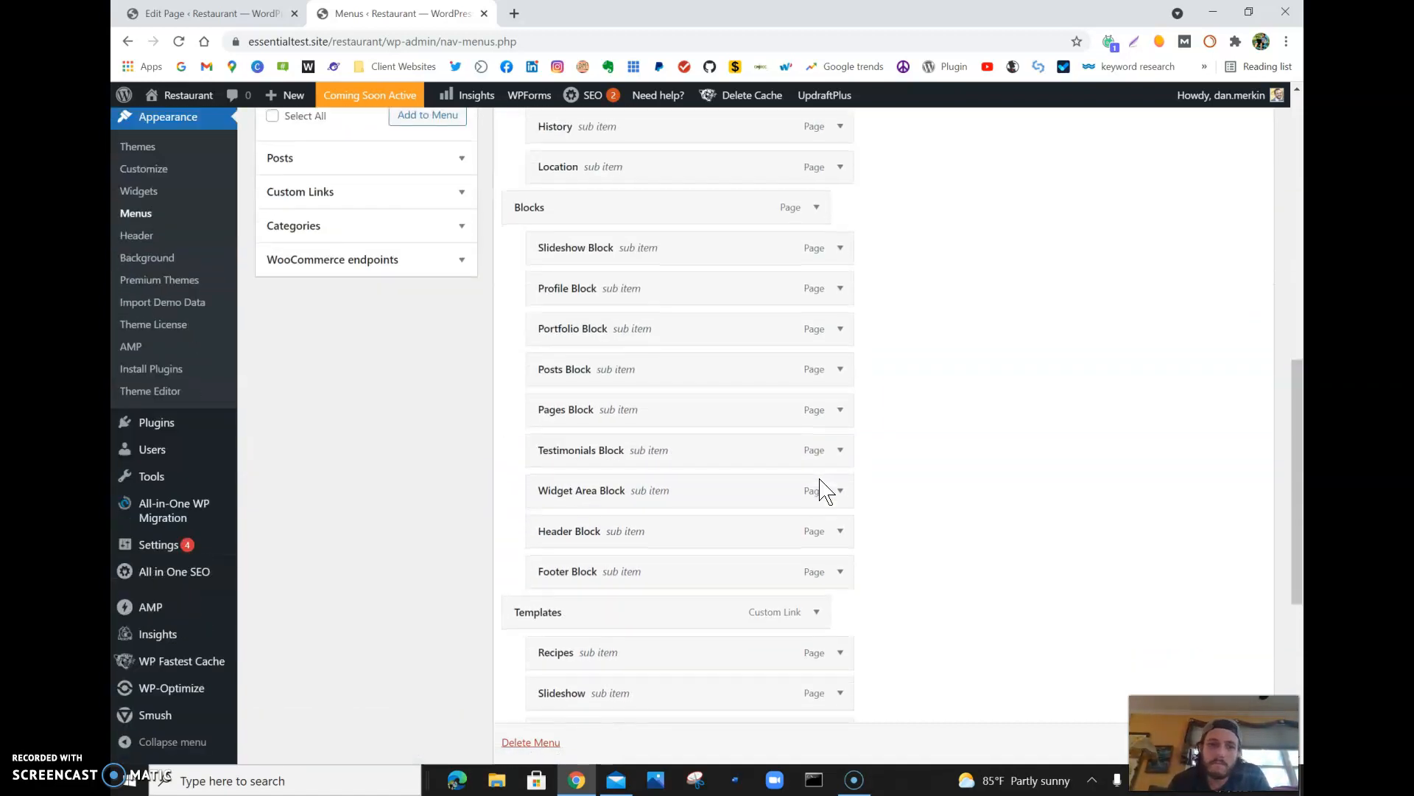
{"action": "scroll", "coordinate": [821, 482], "scroll_direction": "down", "scroll_amount": 5}
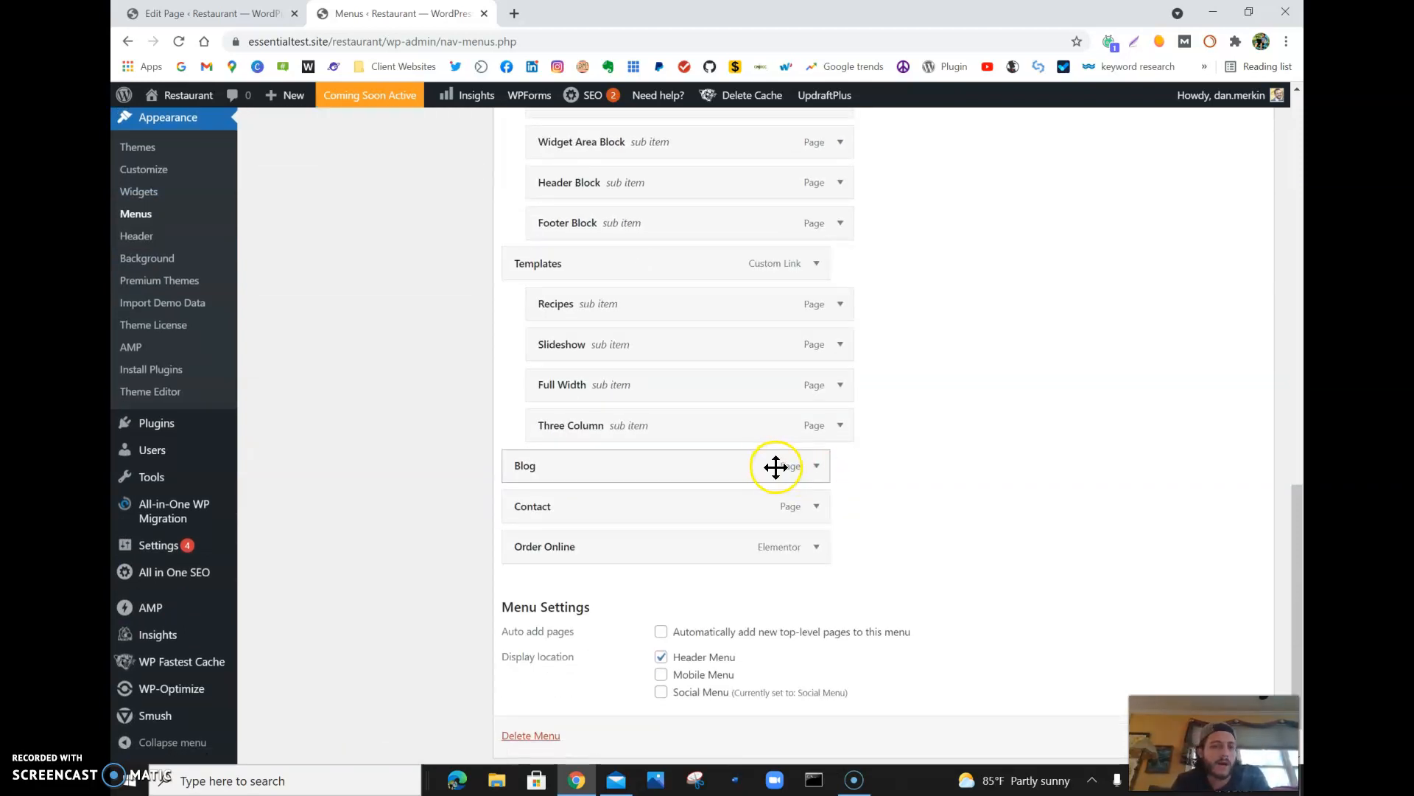
- Remove the Recipes sub item under Templates from the Main Menu
{"action": "left_click", "coordinate": [542, 505]}
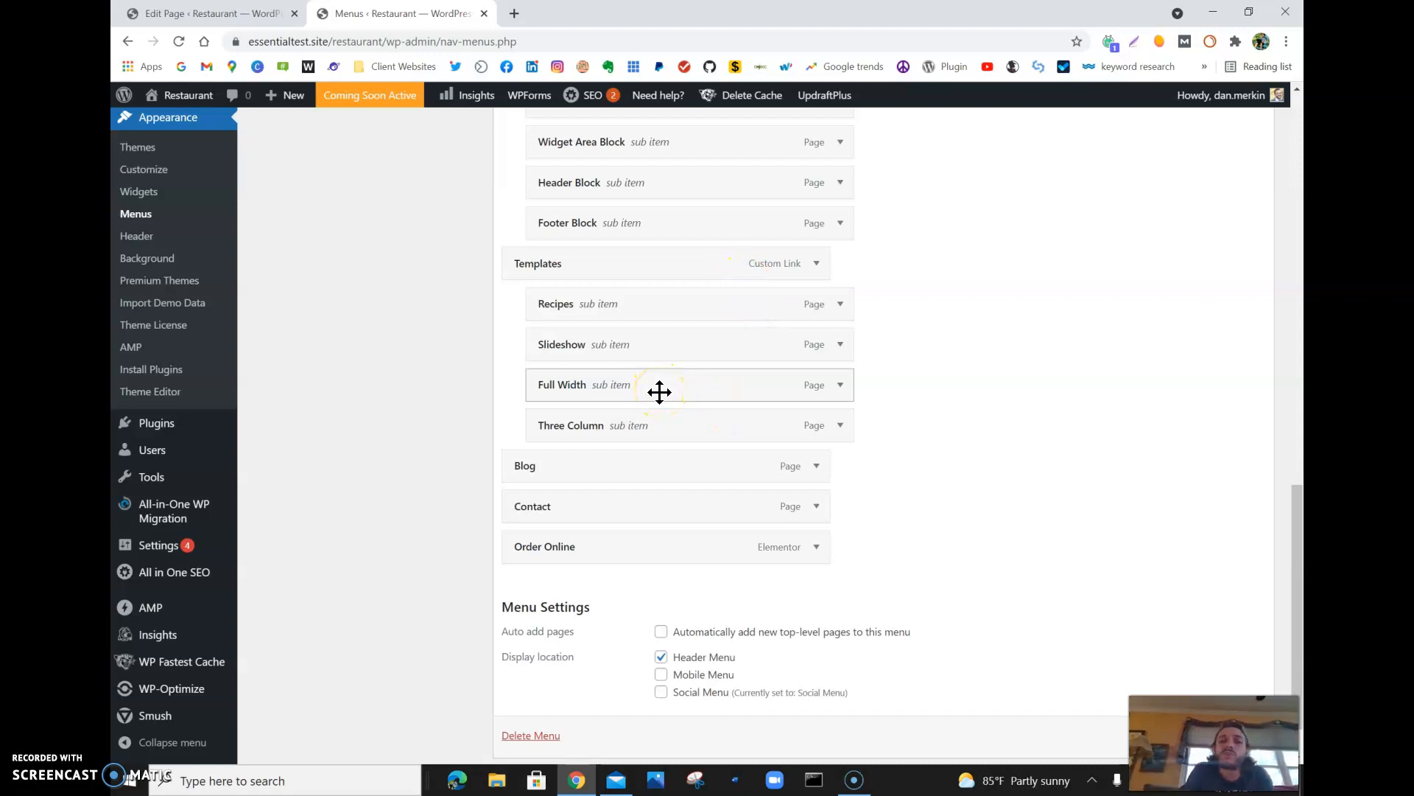
{"action": "mouse_move", "coordinate": [622, 351]}
{"action": "left_mouse_down"}
{"action": "mouse_move", "coordinate": [679, 338]}
{"action": "mouse_move", "coordinate": [649, 343]}
{"action": "left_mouse_up"}
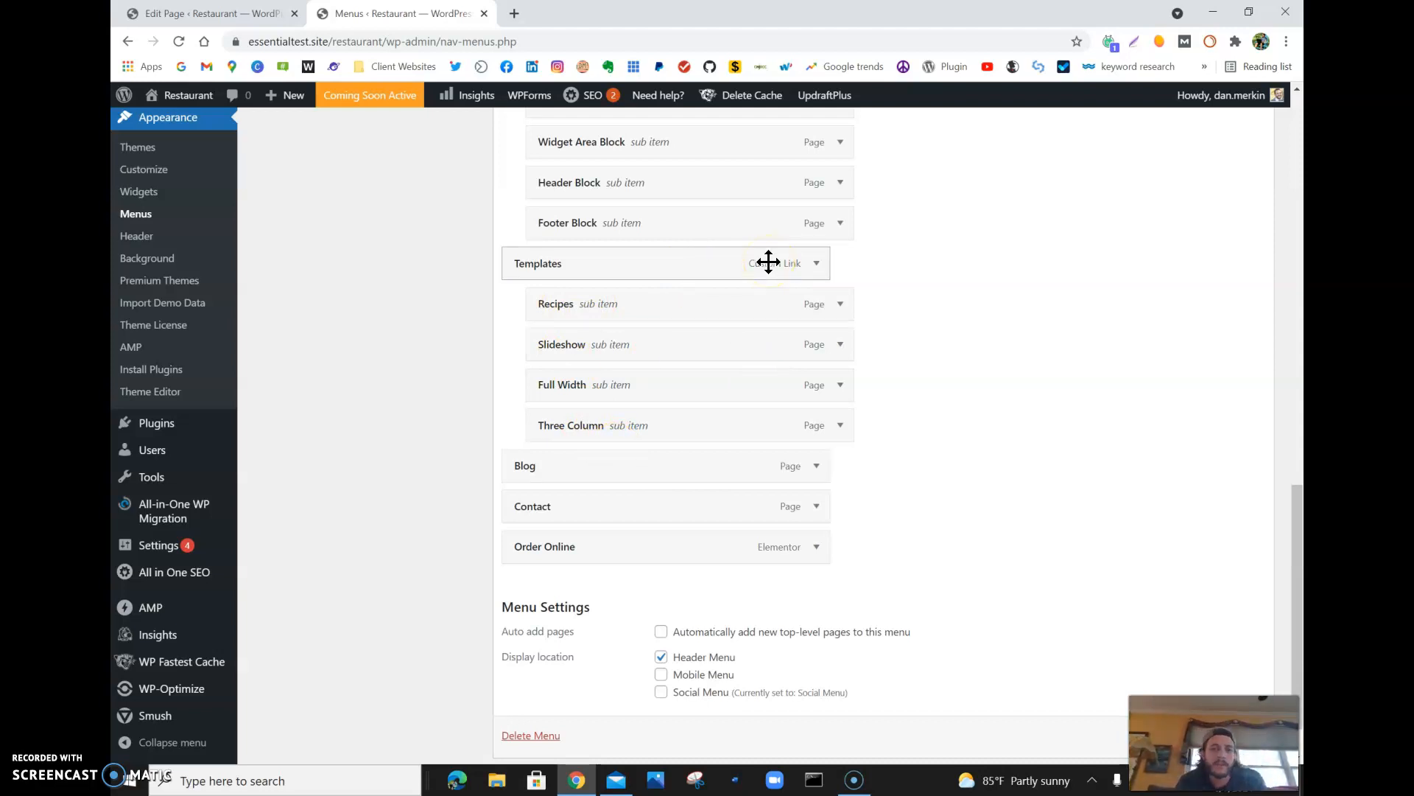
{"action": "left_click", "coordinate": [840, 305]}
{"action": "left_click", "coordinate": [551, 449]}
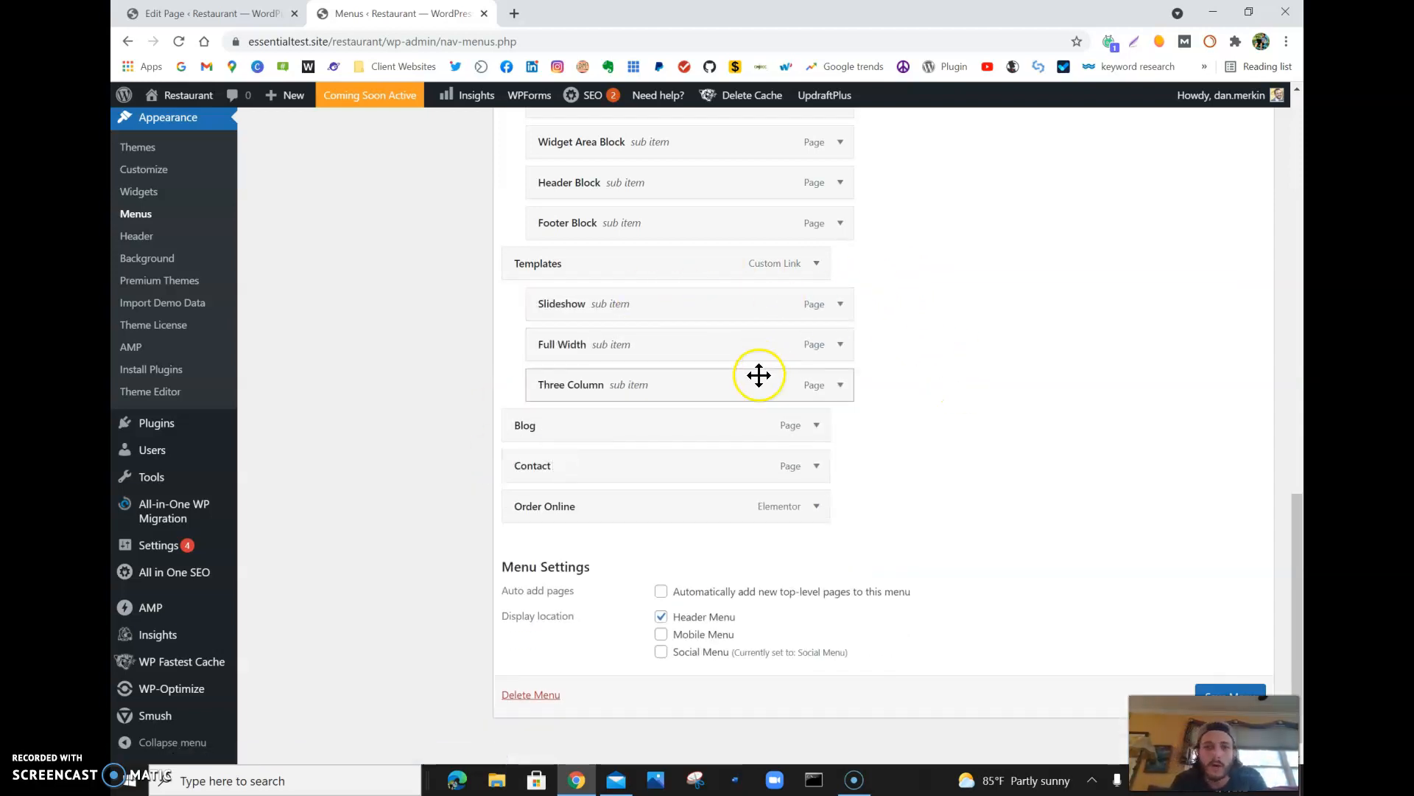
- Remove the Templates item and its former sub items Slideshow, Full Width and Three Column from the Main Menu
{"action": "left_click", "coordinate": [818, 263]}
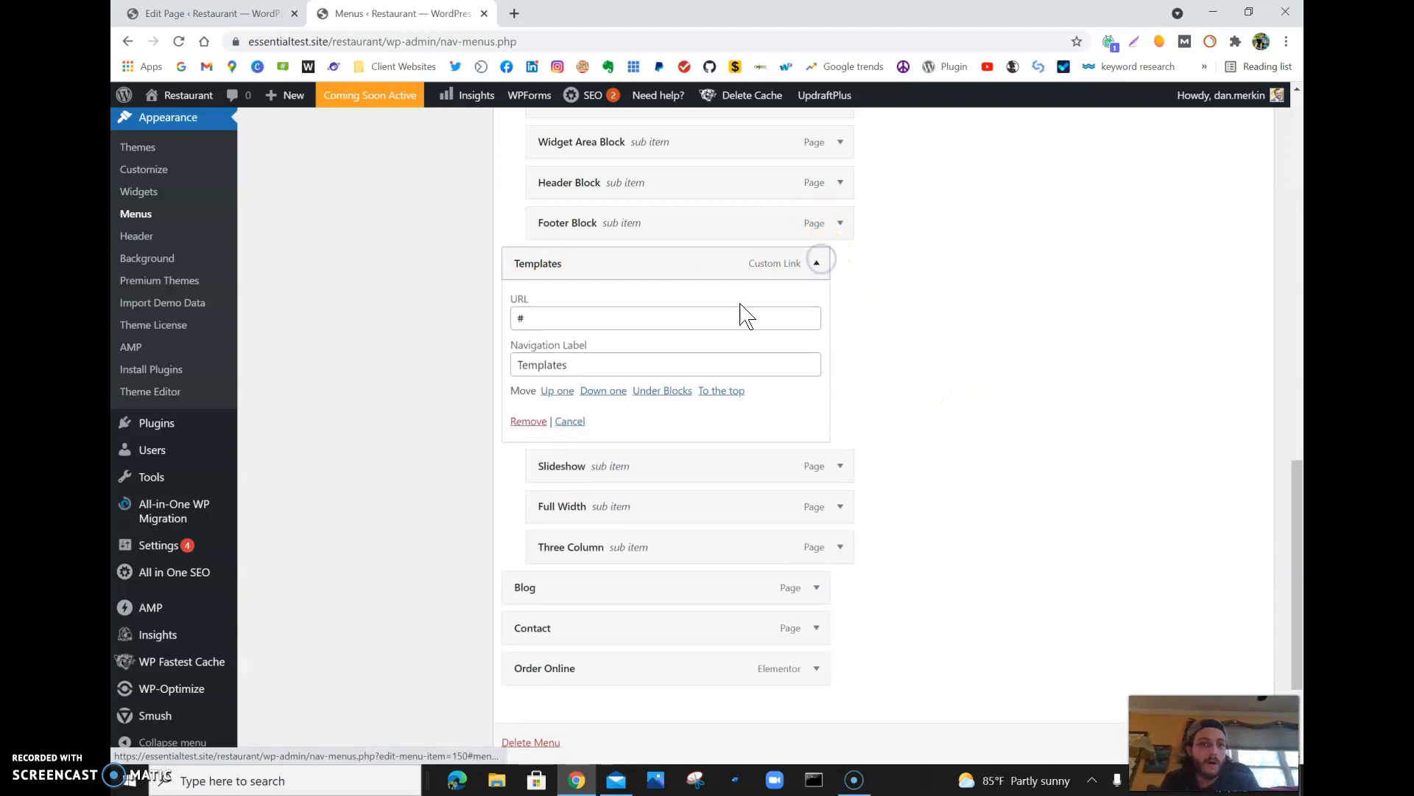
{"action": "left_click", "coordinate": [536, 421]}
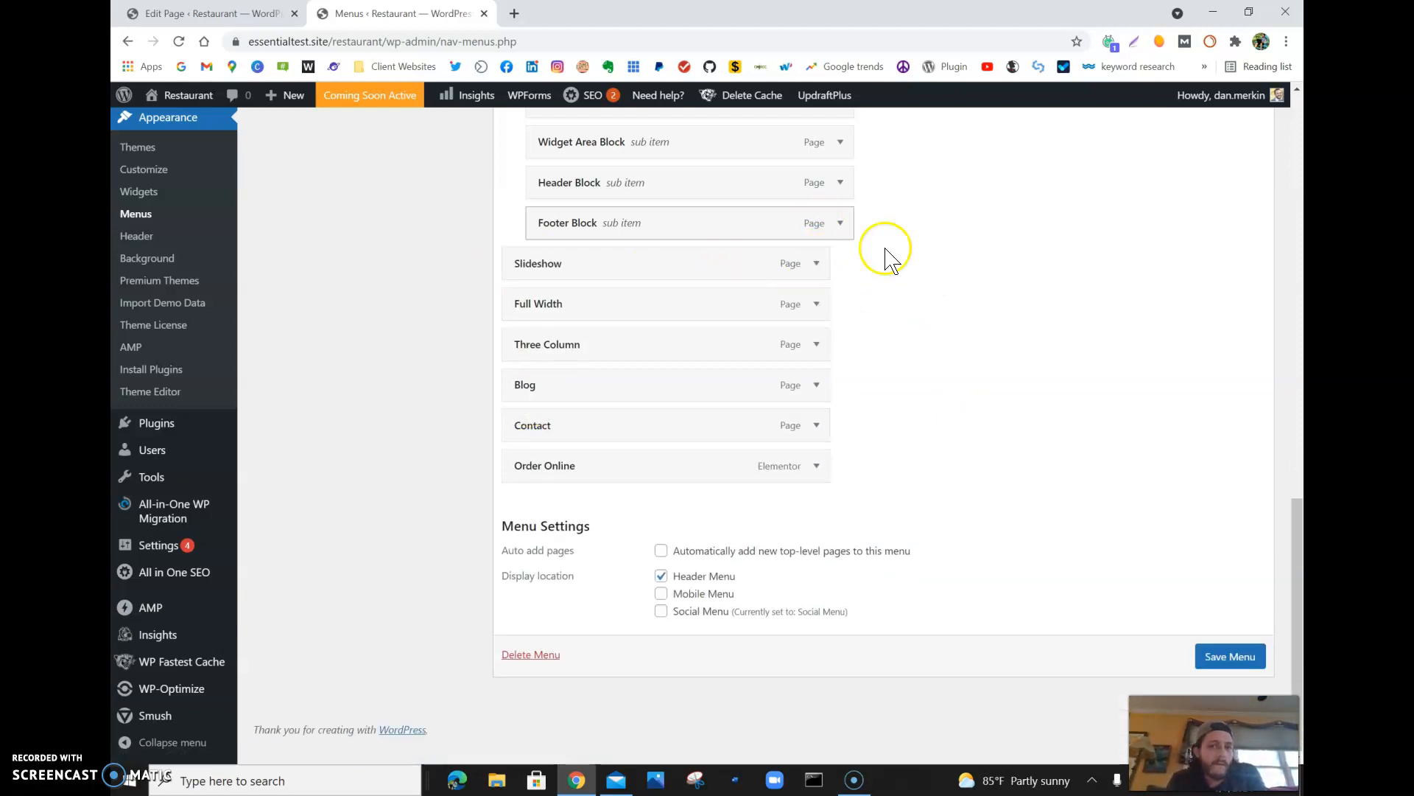
{"action": "left_click", "coordinate": [814, 264]}
{"action": "left_click", "coordinate": [529, 409]}
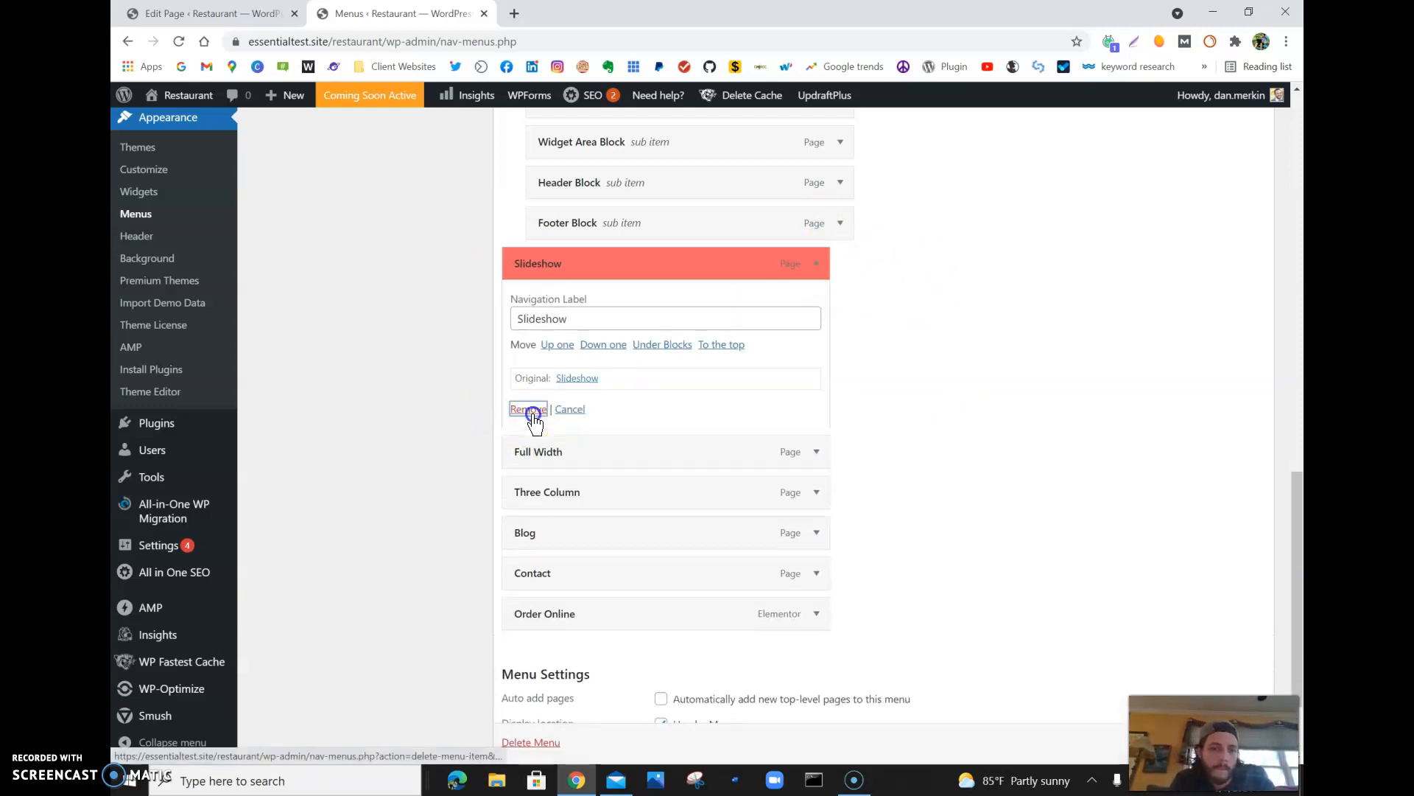
{"action": "left_click", "coordinate": [816, 263]}
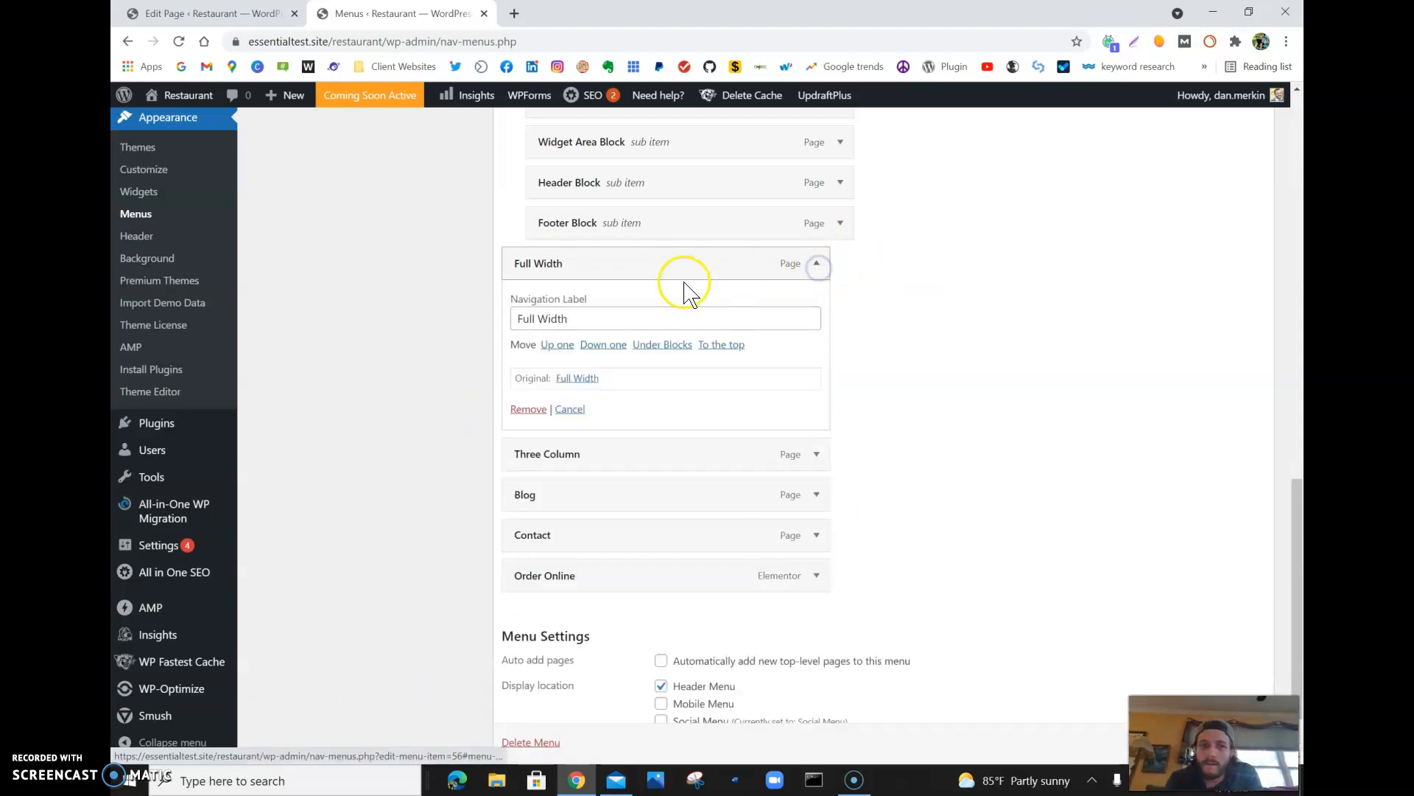
{"action": "left_click", "coordinate": [535, 410]}
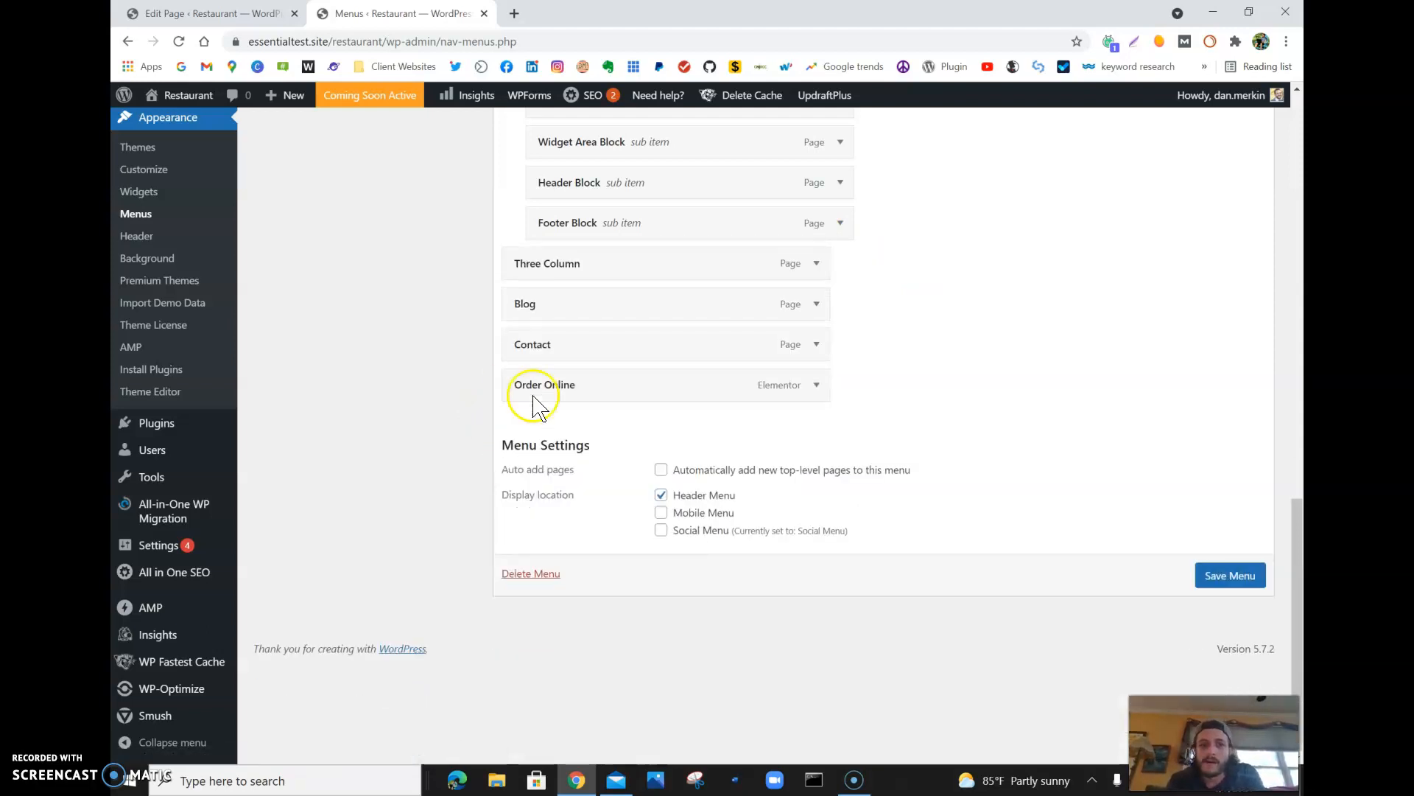
{"action": "scroll", "coordinate": [984, 254], "scroll_direction": "up", "scroll_amount": 2}
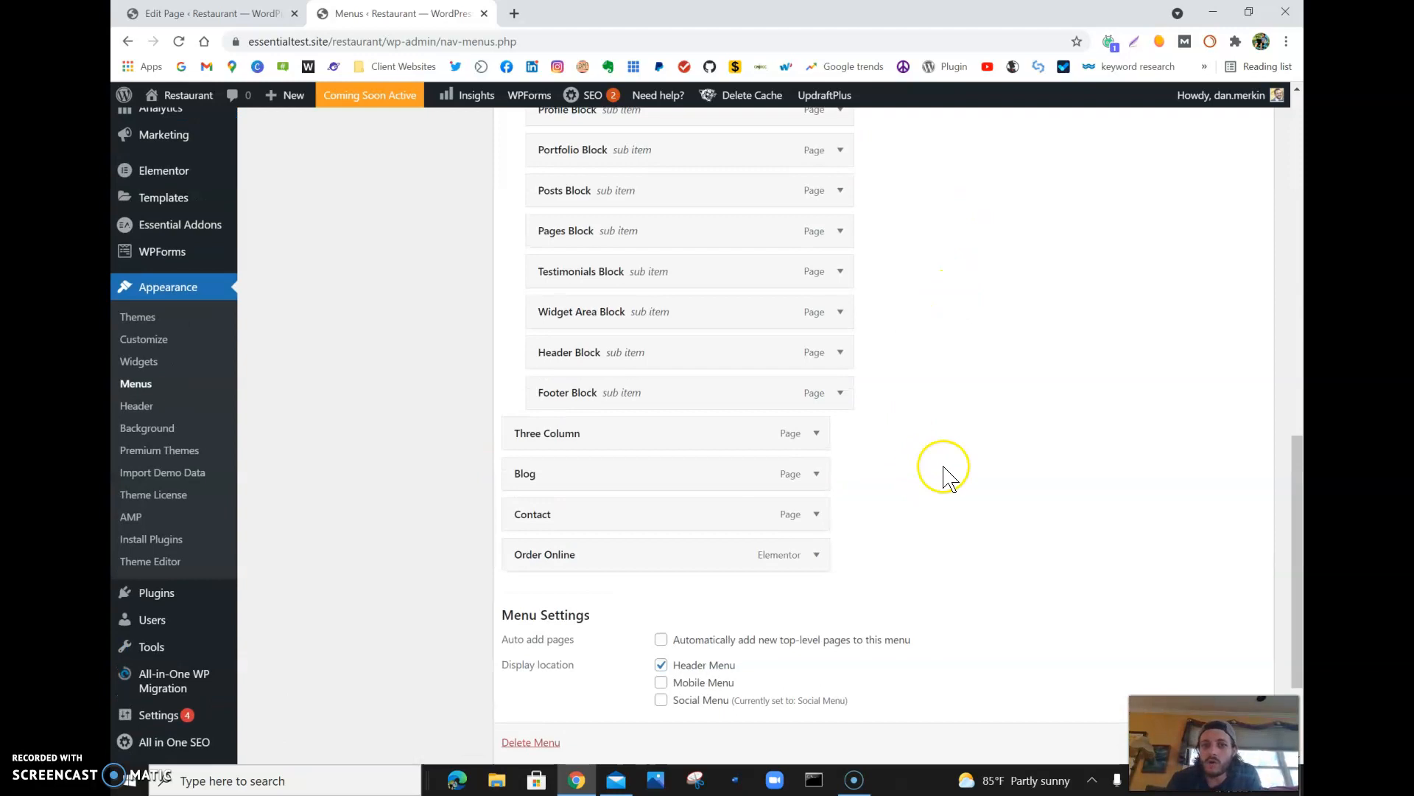
{"action": "left_click", "coordinate": [811, 442]}
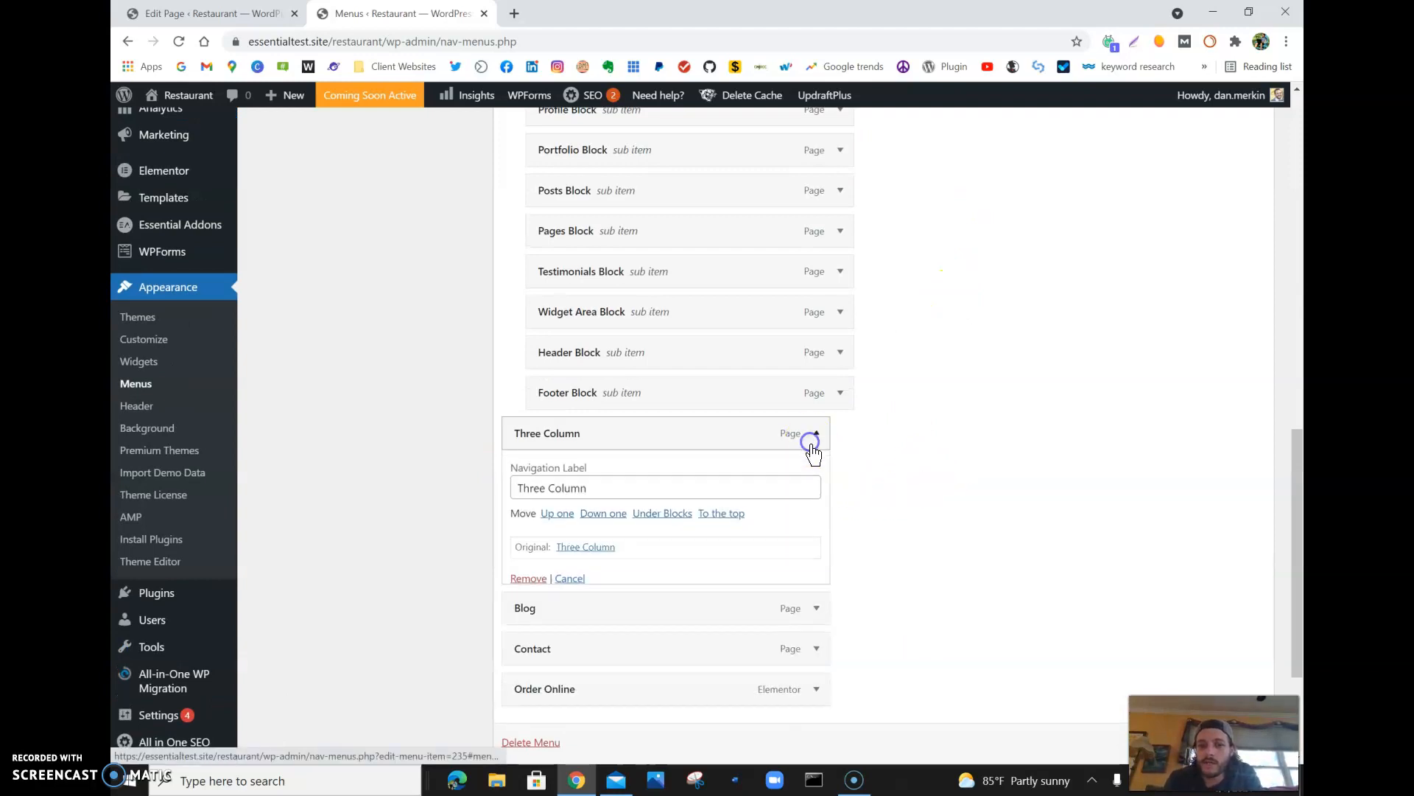
{"action": "left_click", "coordinate": [526, 579]}
- Remove the History and Location sub items under About from the Main Menu
{"action": "scroll", "coordinate": [525, 587], "scroll_direction": "up", "scroll_amount": 5}
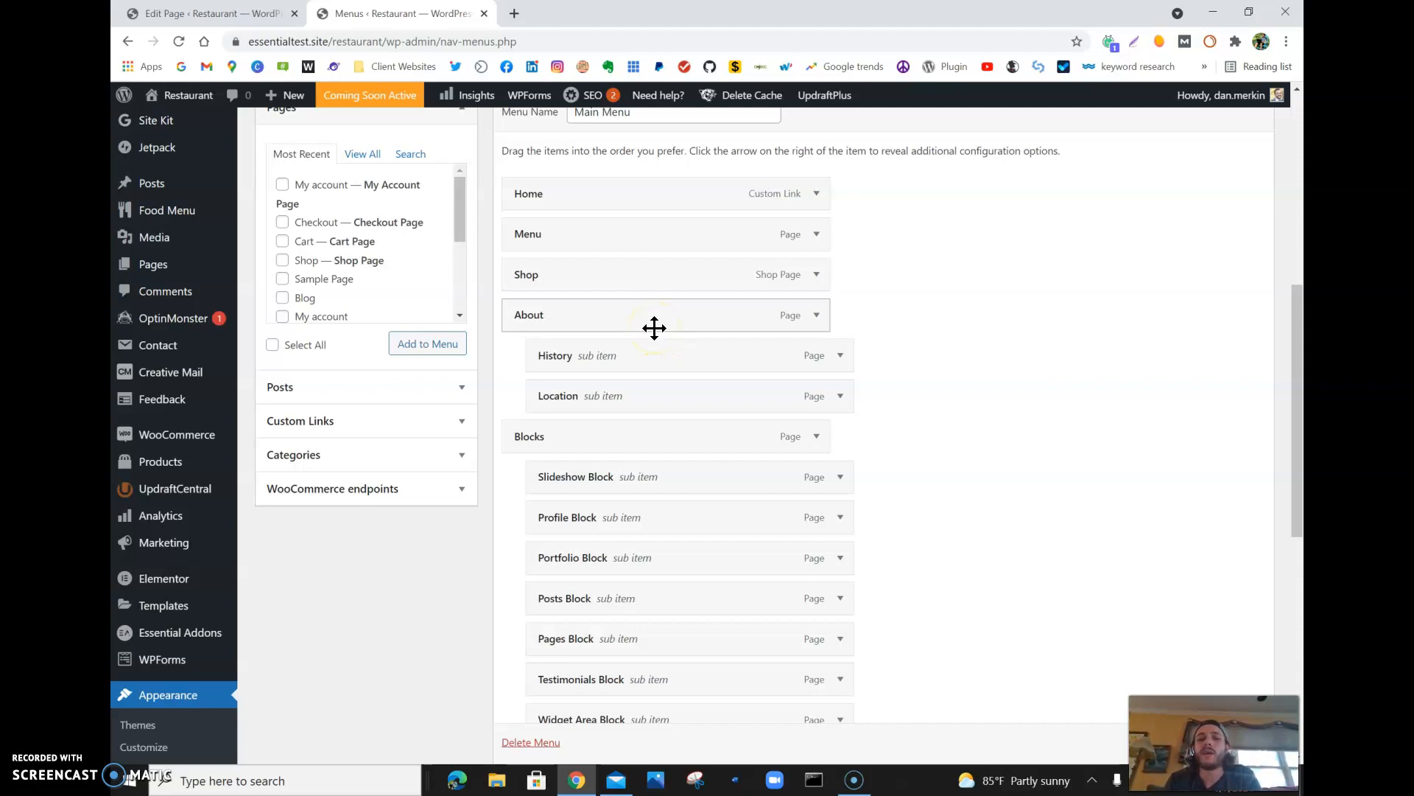
{"action": "left_click", "coordinate": [839, 355]}
{"action": "left_click", "coordinate": [551, 501]}
{"action": "left_click", "coordinate": [817, 396]}
{"action": "left_click", "coordinate": [817, 396]}
{"action": "left_click", "coordinate": [842, 355]}
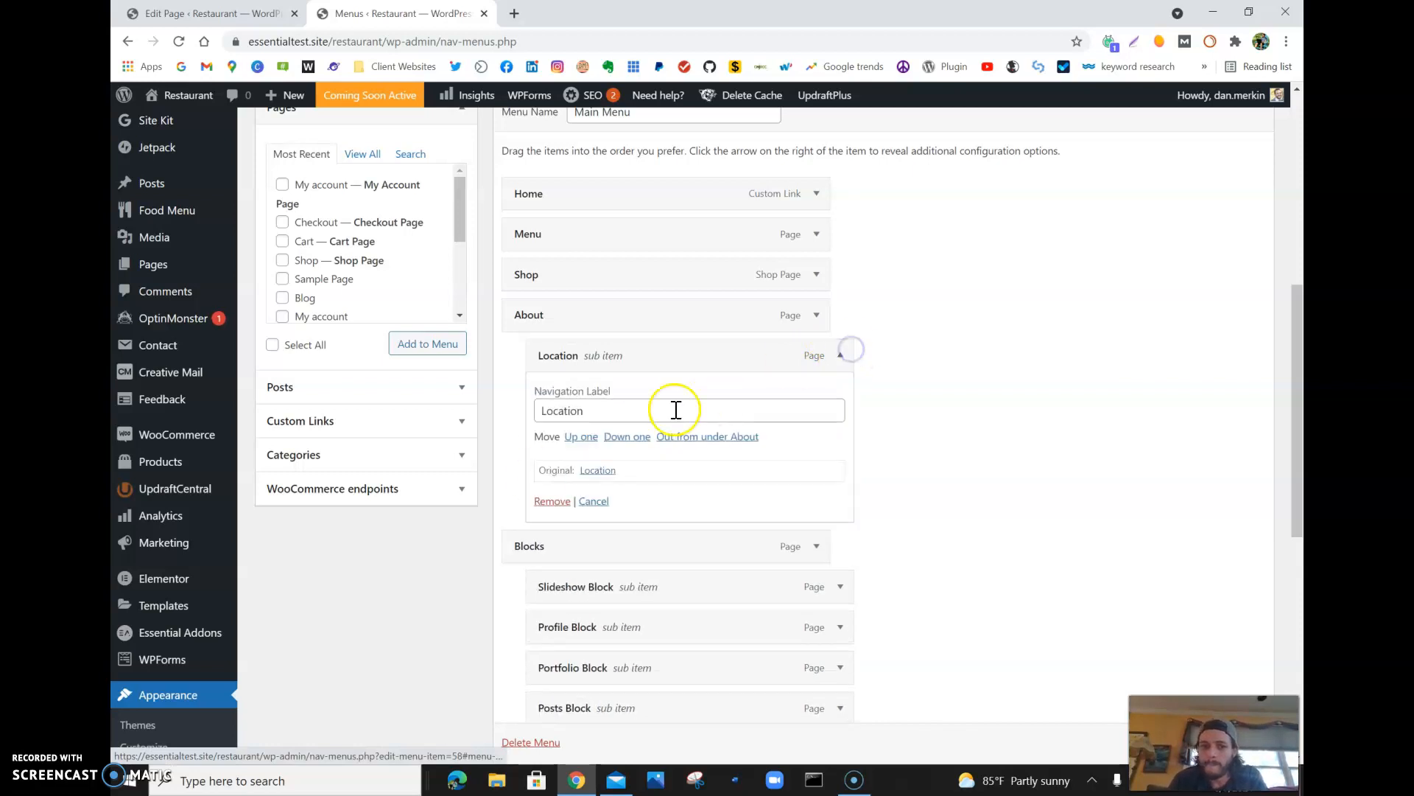
{"action": "left_click", "coordinate": [552, 501]}
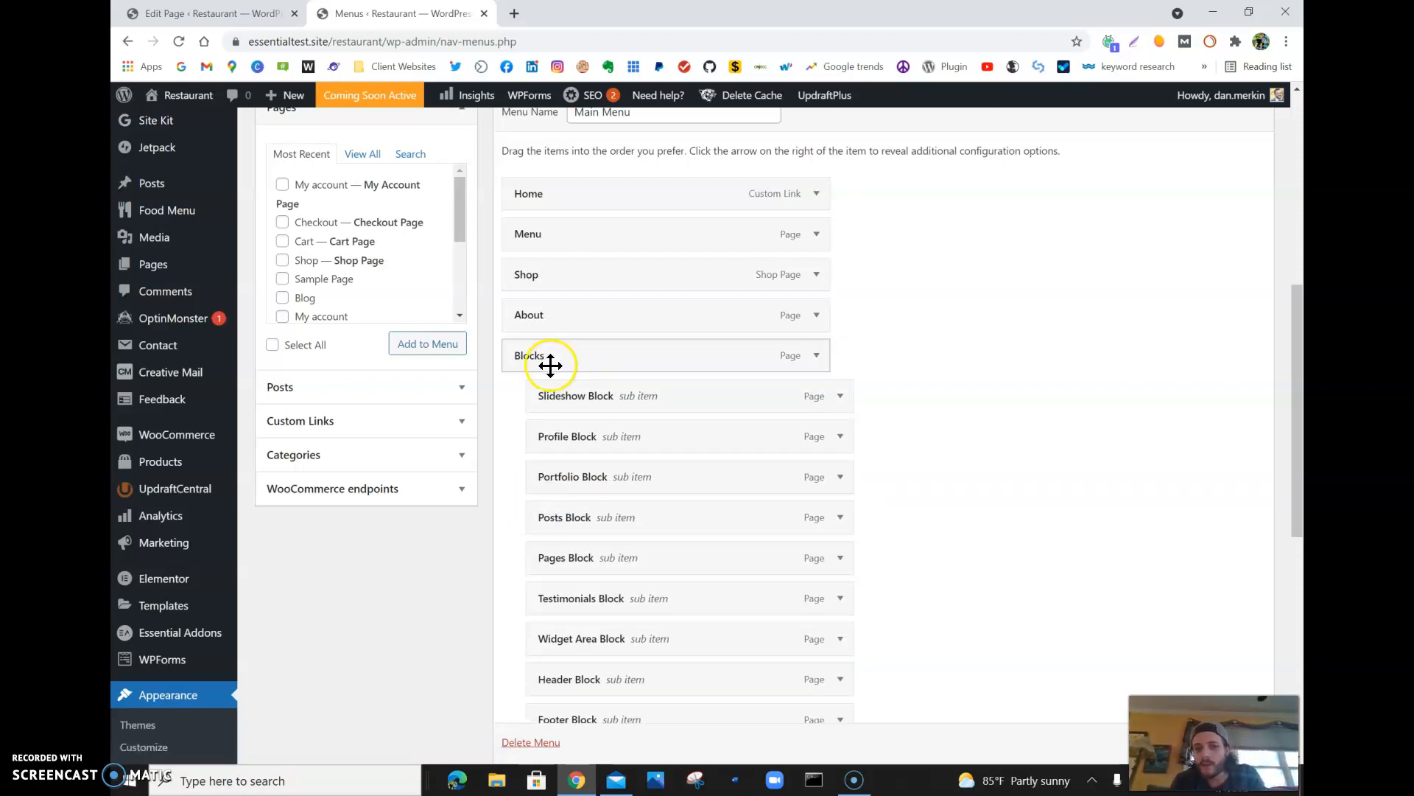
- Review the rest of the Main Menu down to its settings and save the menu
{"action": "scroll", "coordinate": [550, 364], "scroll_direction": "down", "scroll_amount": 3}
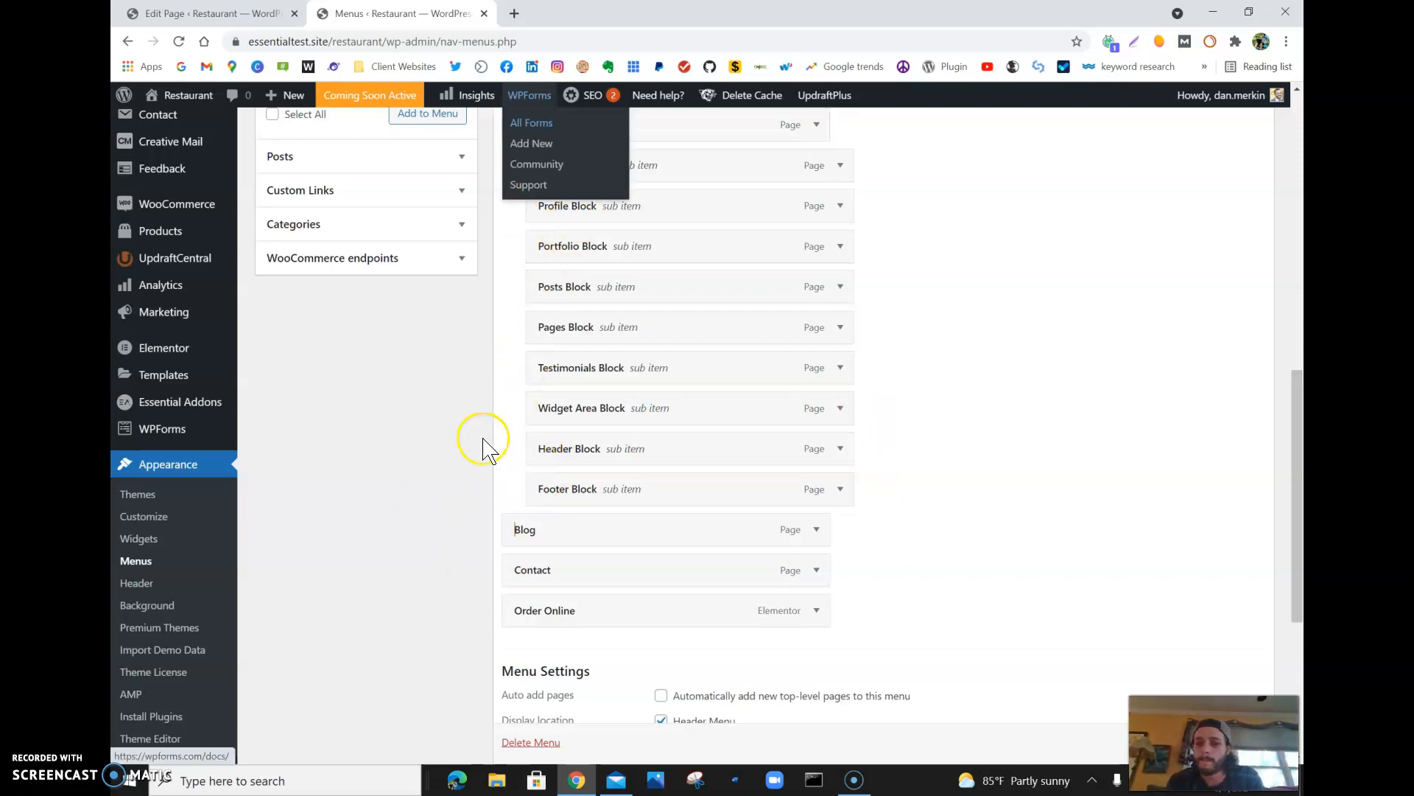
{"action": "scroll", "coordinate": [480, 494], "scroll_direction": "down", "scroll_amount": 2}
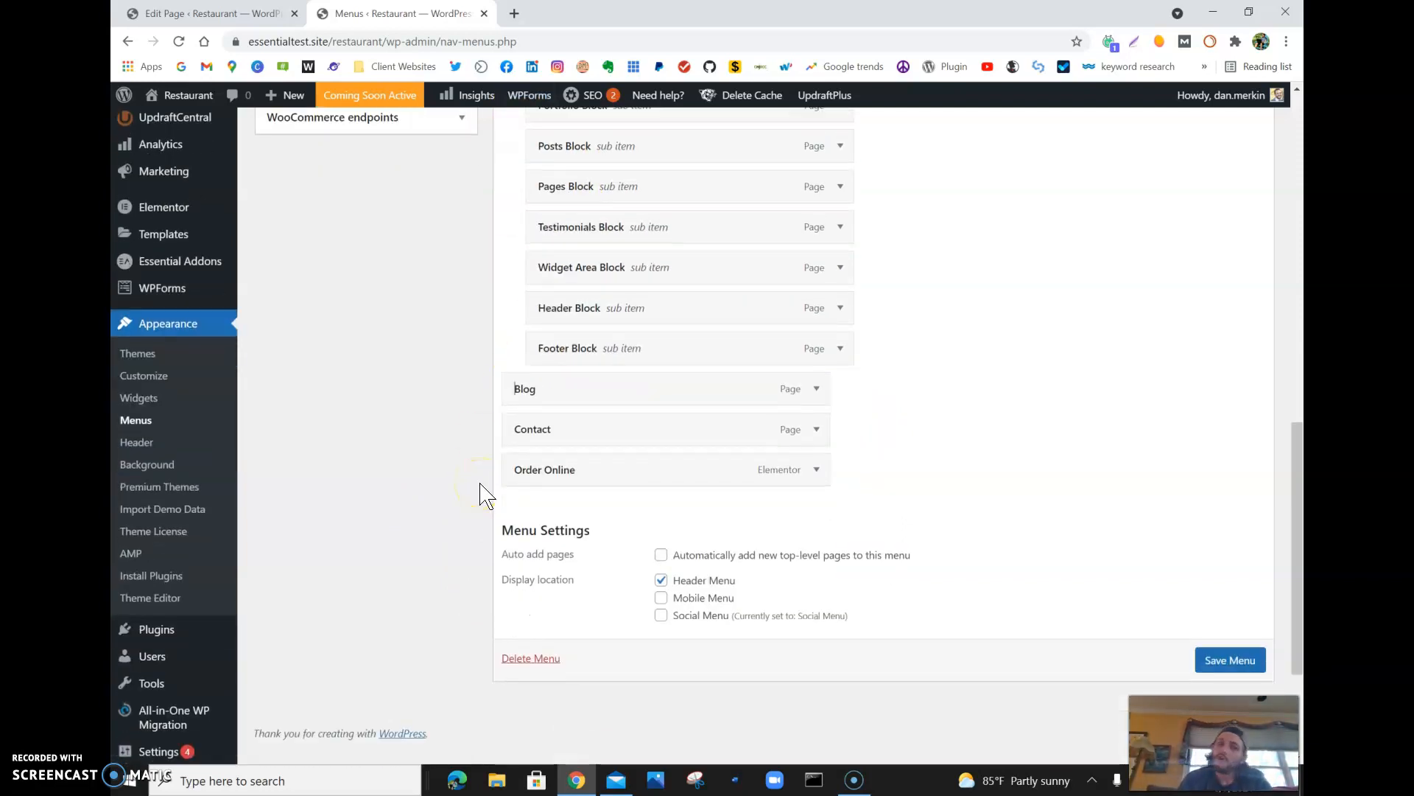
{"action": "left_click", "coordinate": [478, 495]}
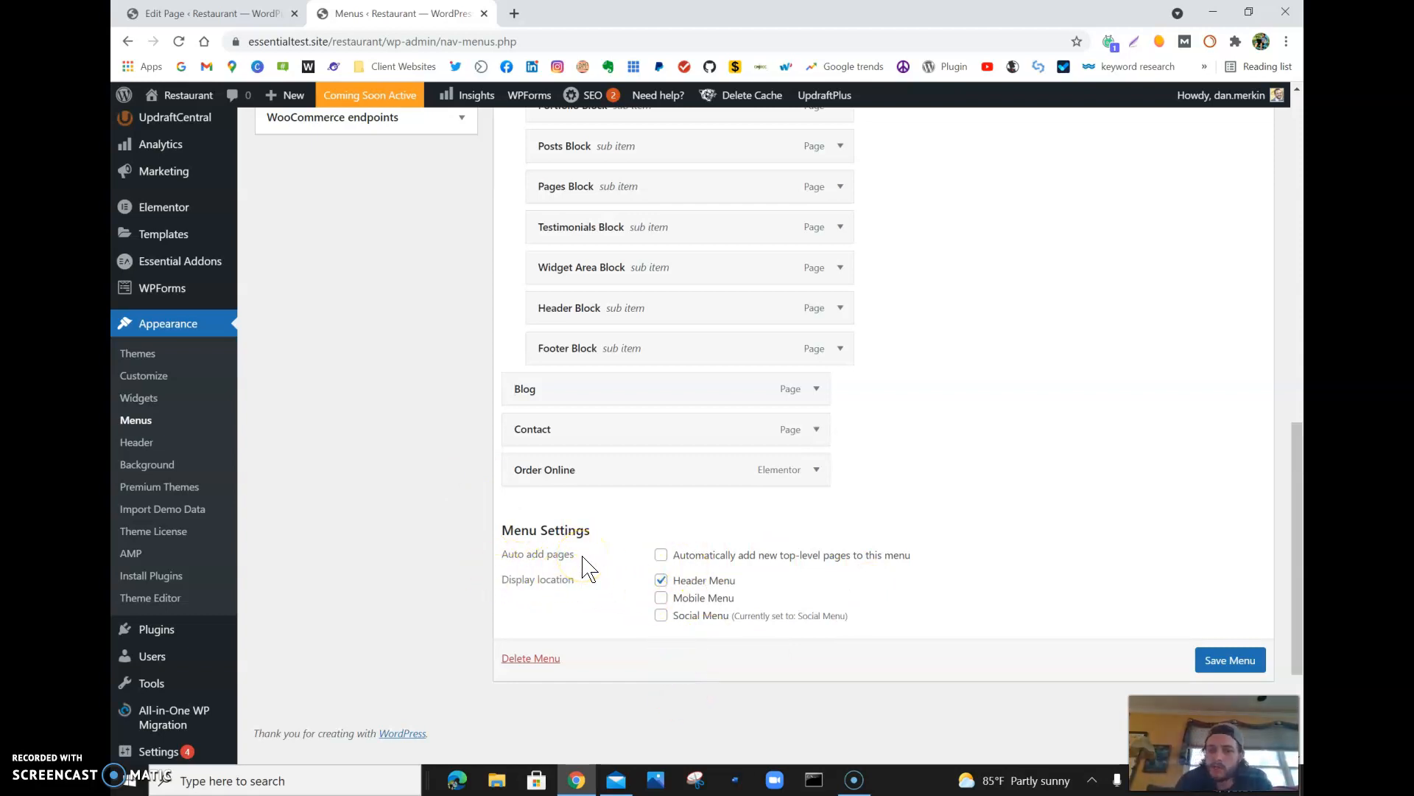
{"action": "left_click", "coordinate": [781, 575]}
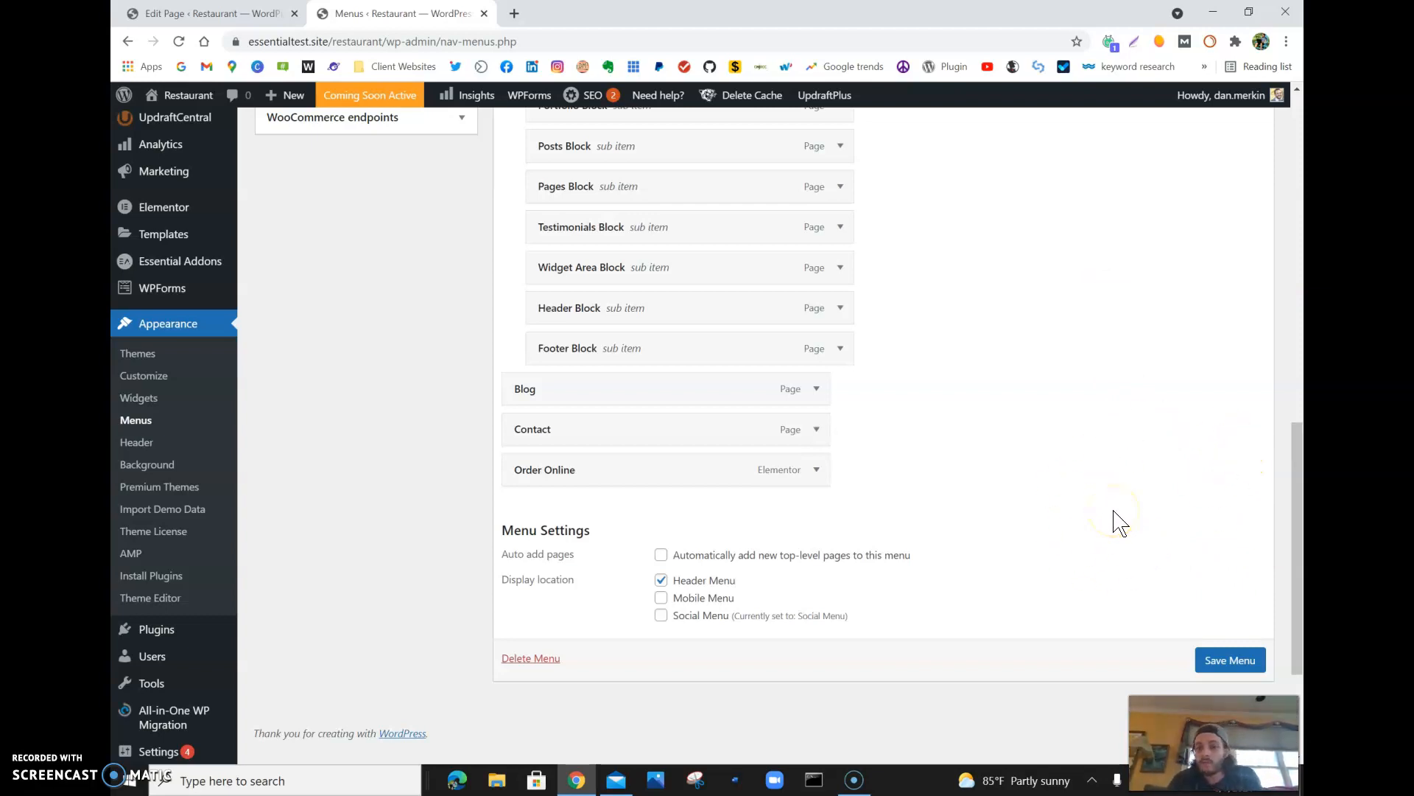
{"action": "left_click", "coordinate": [1225, 667]}
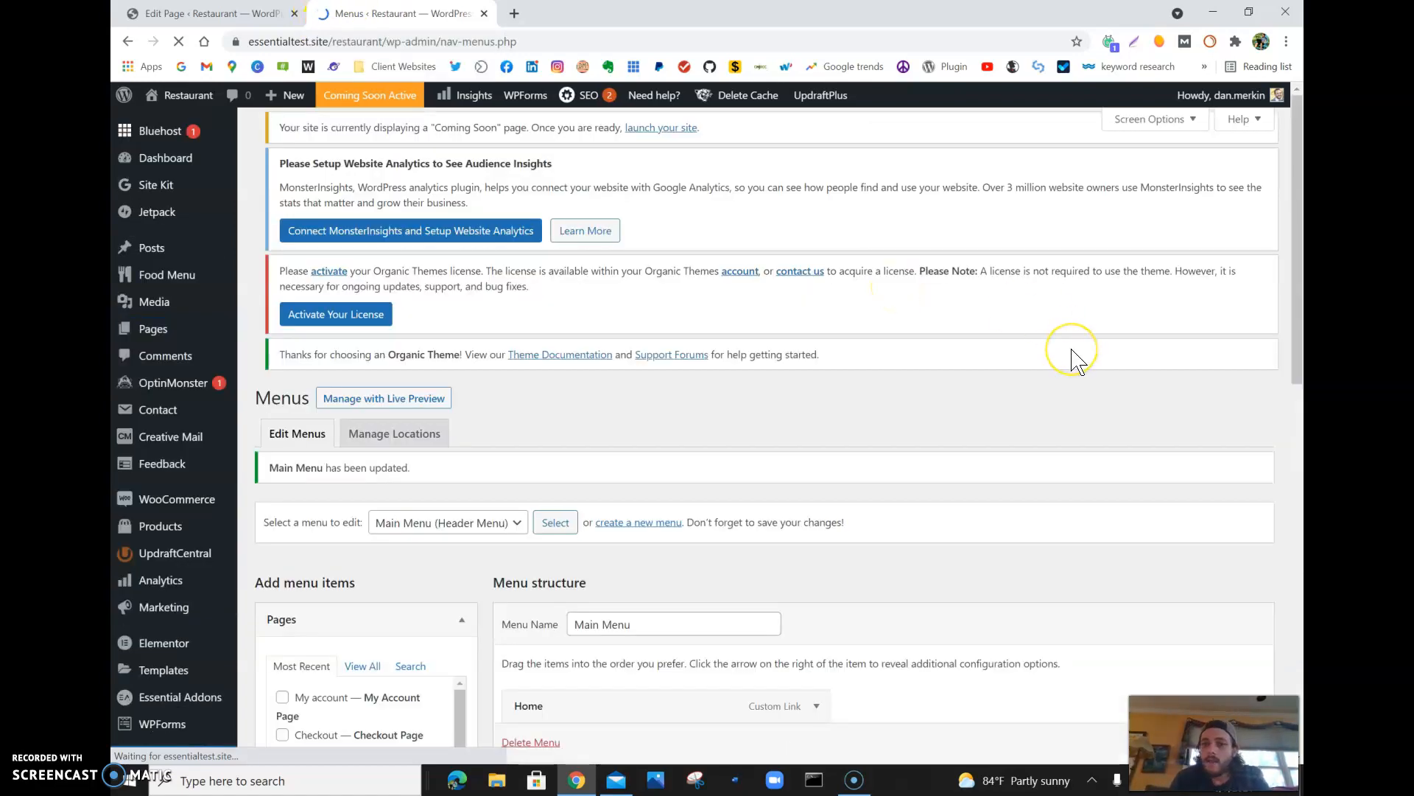
- Remove the Blog item from the Main Menu structure
{"action": "scroll", "coordinate": [618, 473], "scroll_direction": "down", "scroll_amount": 4}
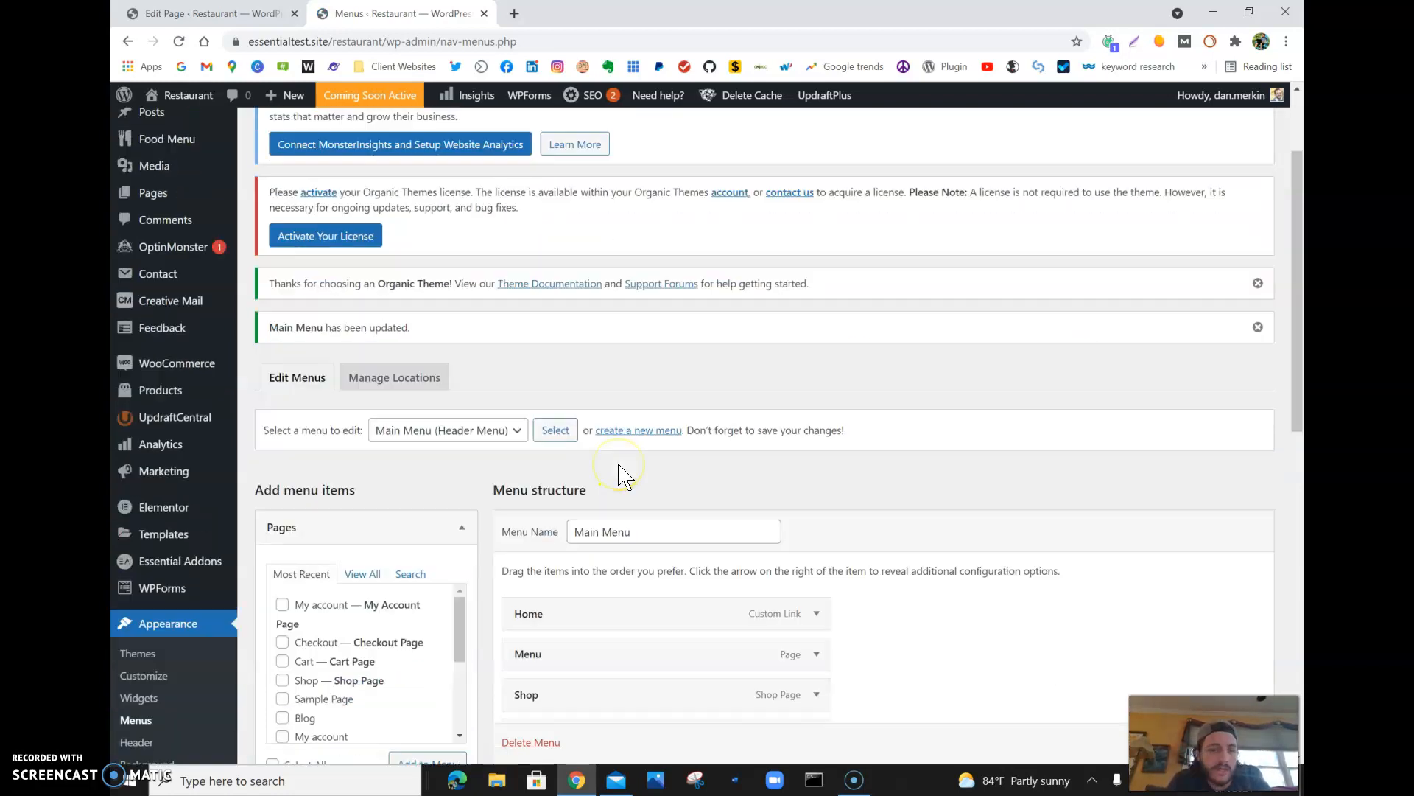
{"action": "scroll", "coordinate": [618, 464], "scroll_direction": "down", "scroll_amount": 8}
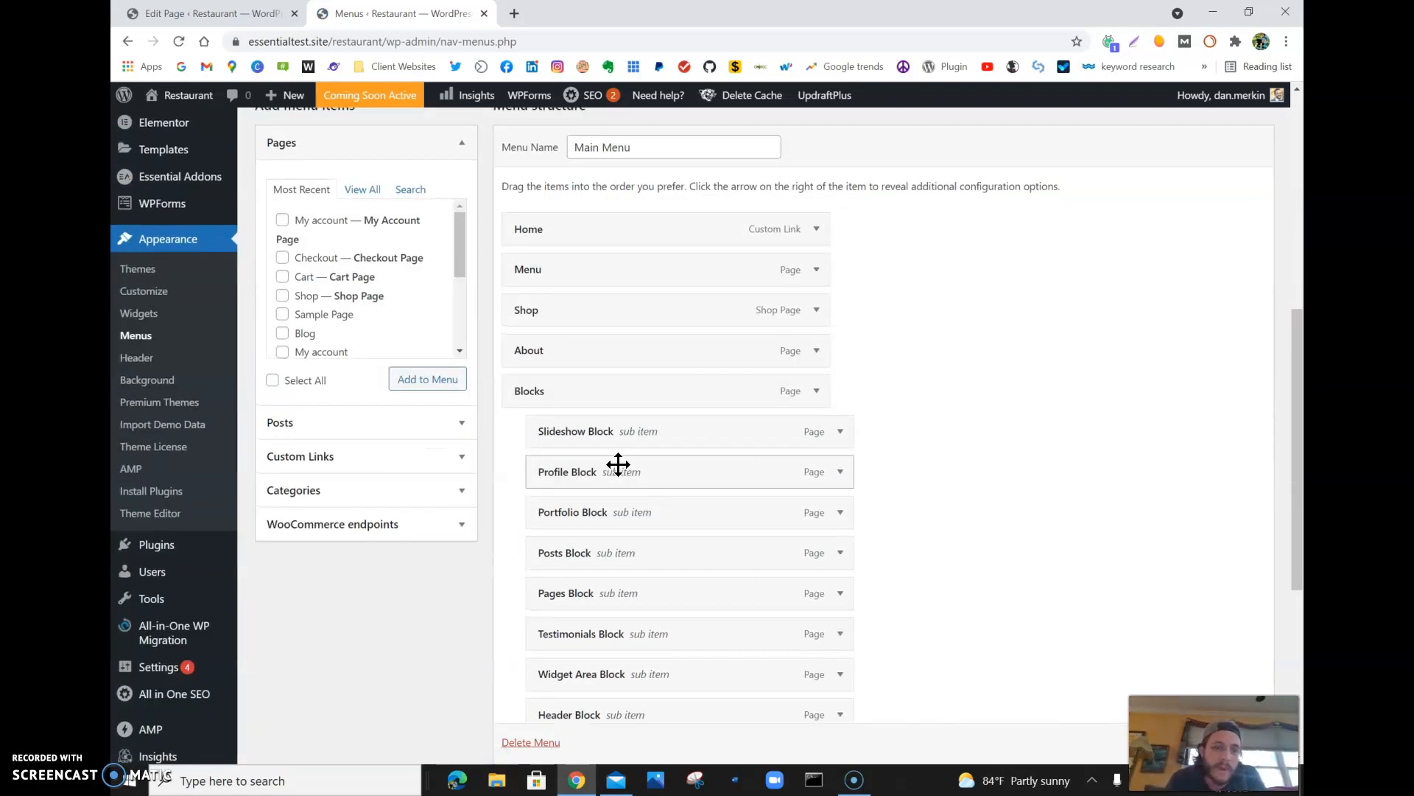
{"action": "scroll", "coordinate": [618, 464], "scroll_direction": "up", "scroll_amount": 6}
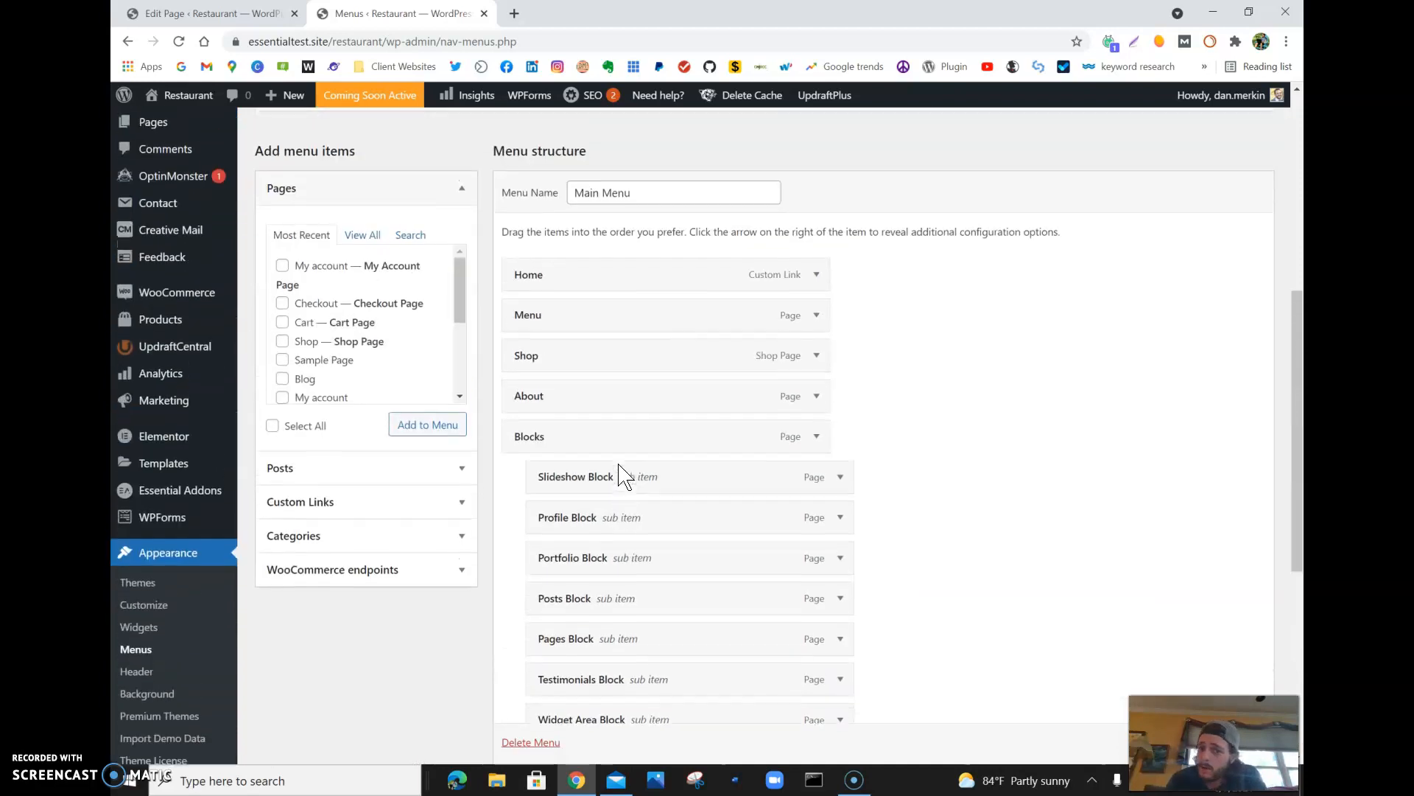
{"action": "scroll", "coordinate": [618, 468], "scroll_direction": "down", "scroll_amount": 6}
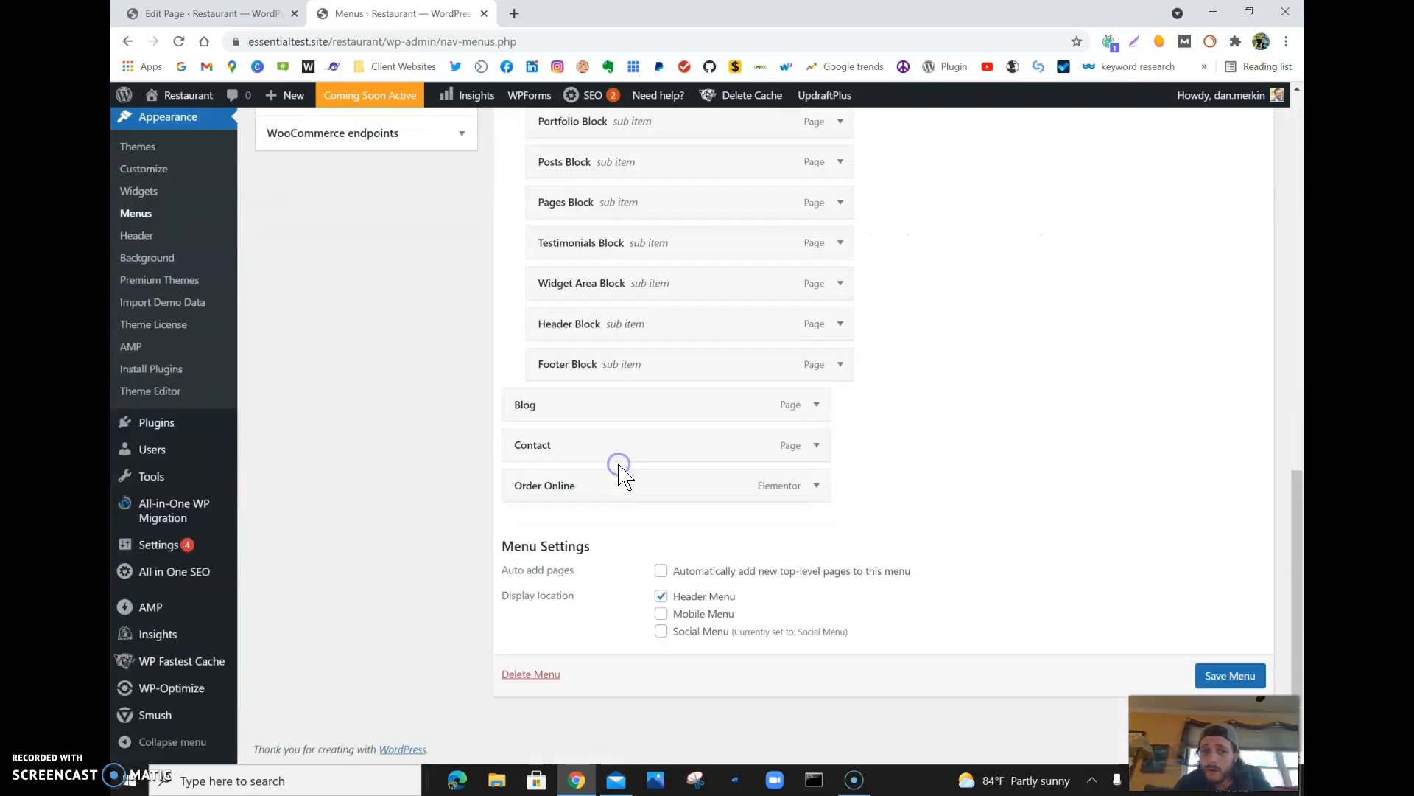
{"action": "left_click", "coordinate": [815, 407]}
{"action": "left_click", "coordinate": [527, 551]}
- Look through the pages and posts offered as new menu items, including the full list of pages
{"action": "scroll", "coordinate": [528, 552], "scroll_direction": "up", "scroll_amount": 6}
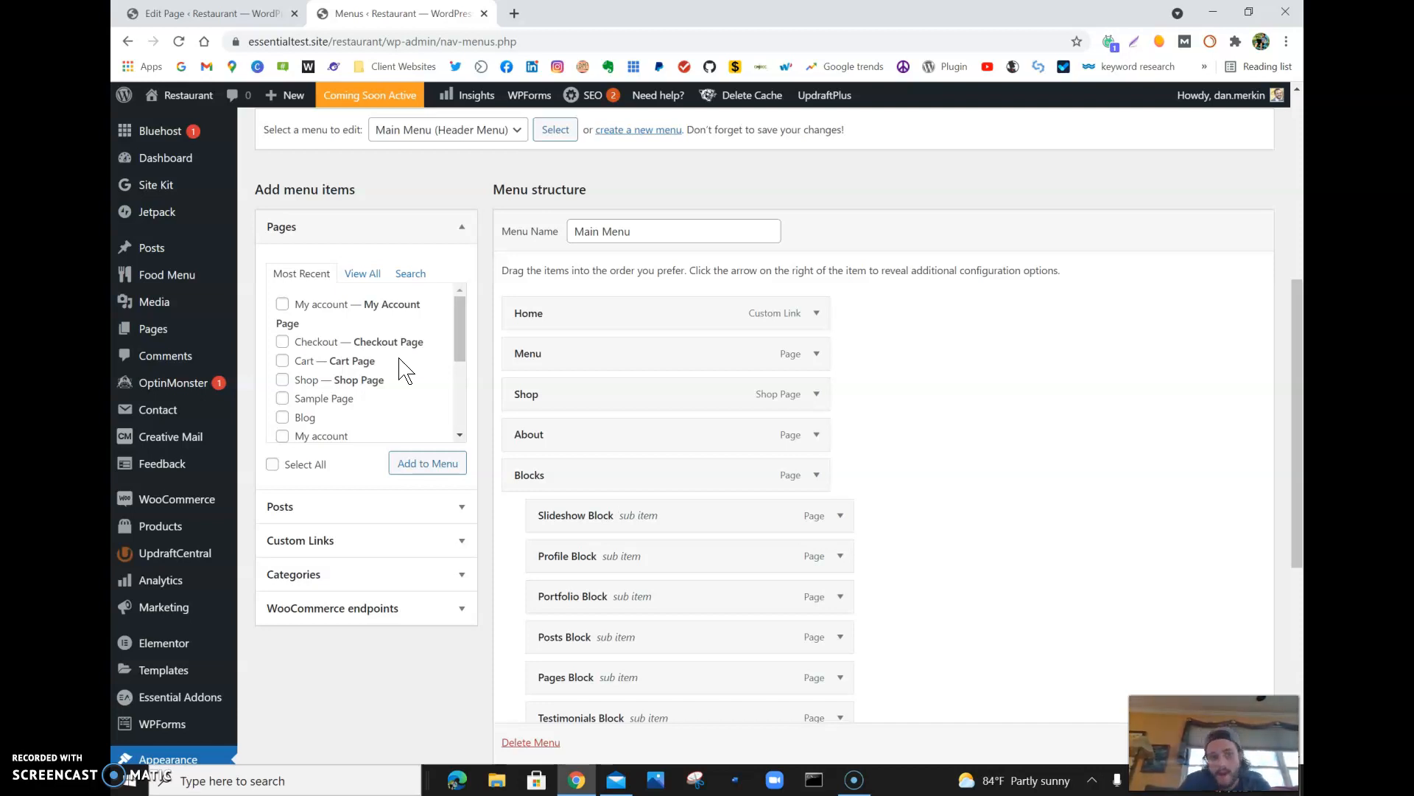
{"action": "scroll", "coordinate": [405, 369], "scroll_direction": "down", "scroll_amount": 3}
{"action": "scroll", "coordinate": [406, 368], "scroll_direction": "up", "scroll_amount": 3}
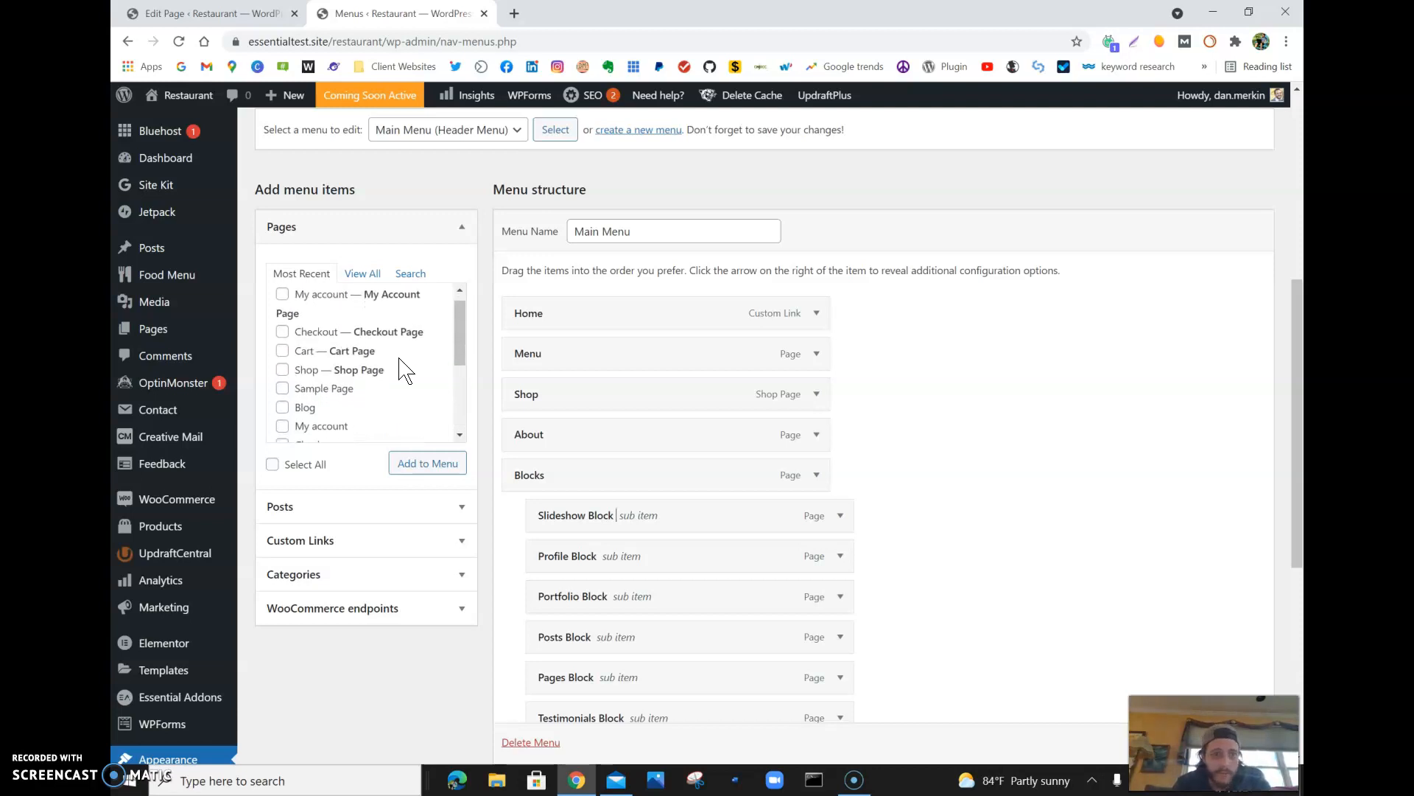
{"action": "left_click", "coordinate": [364, 274]}
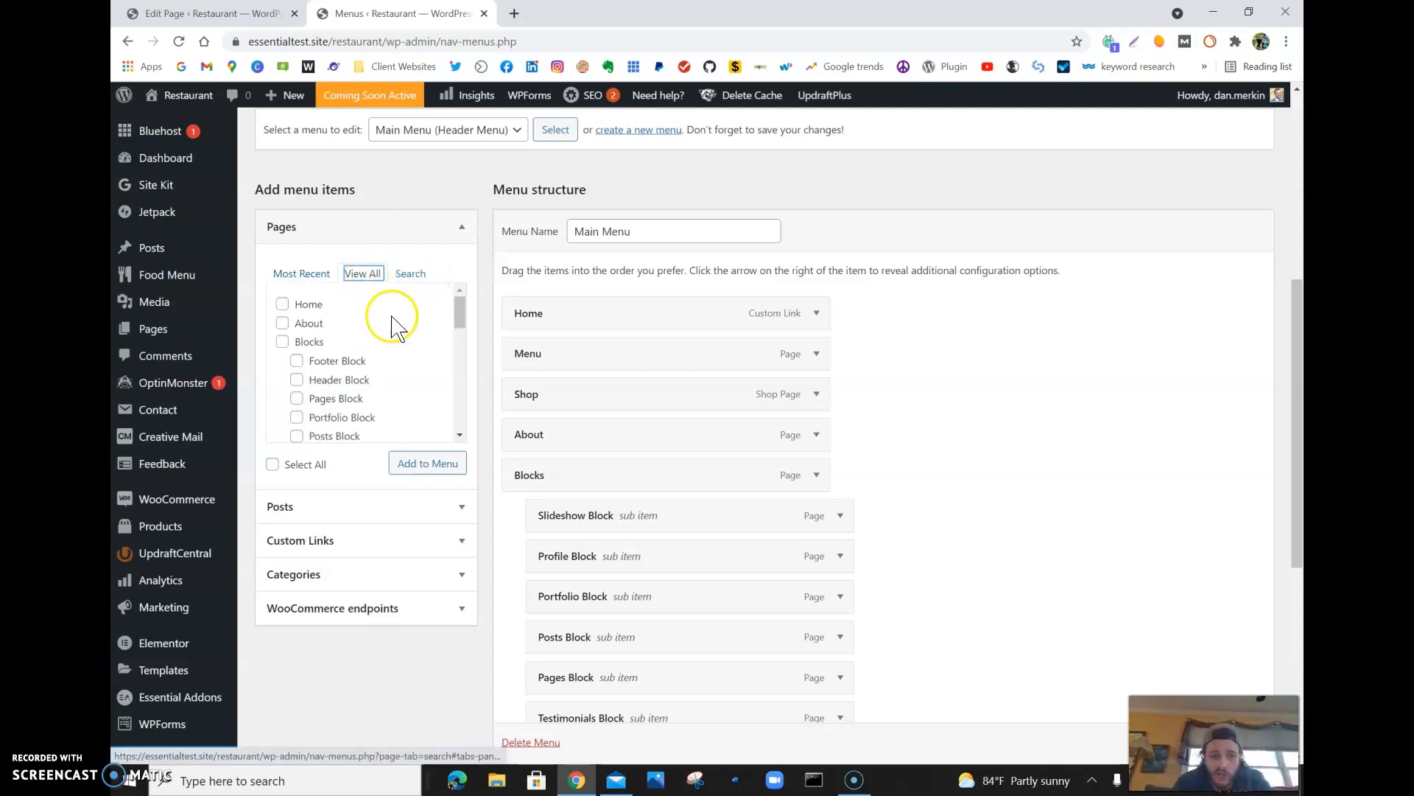
{"action": "left_click", "coordinate": [462, 510]}
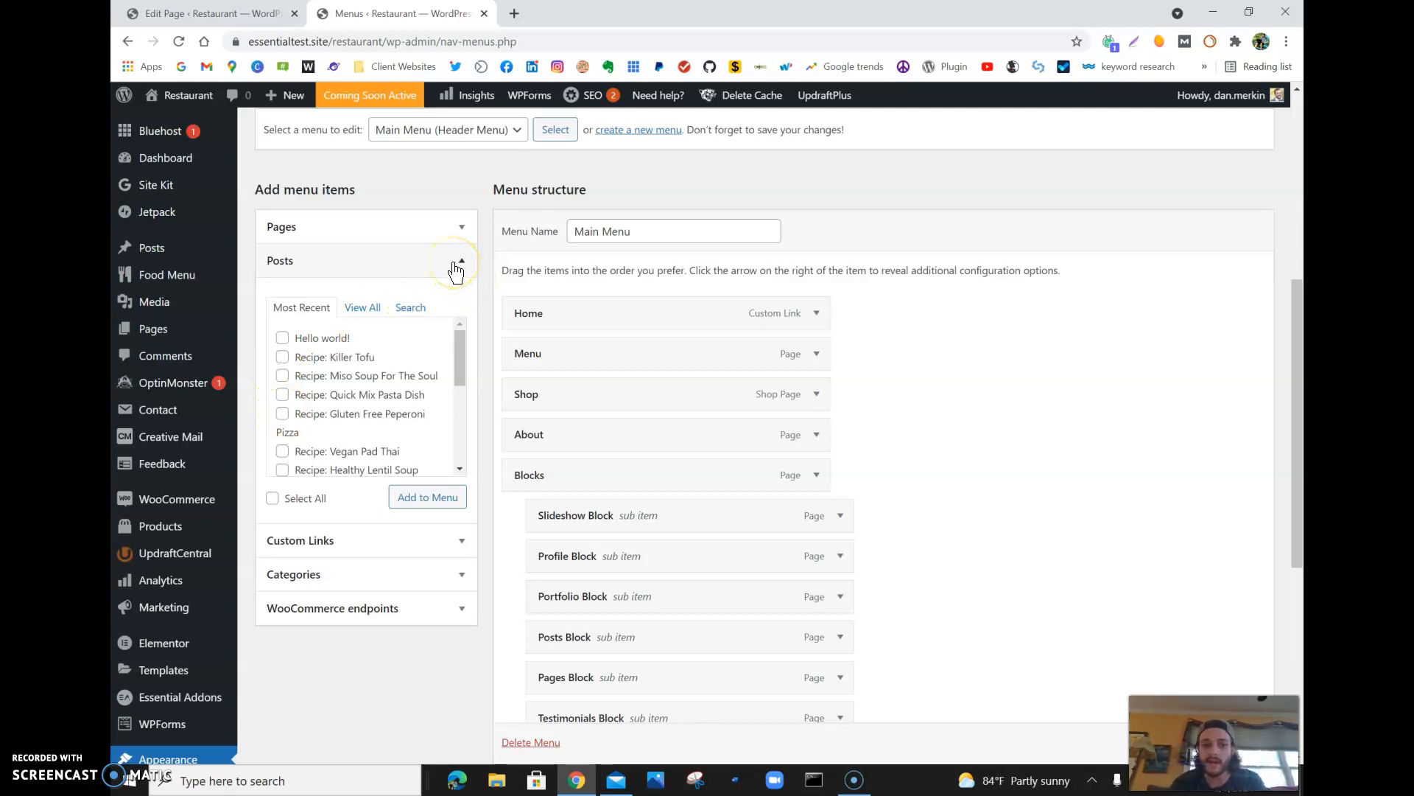
{"action": "left_click", "coordinate": [272, 498]}
{"action": "left_click", "coordinate": [273, 498]}
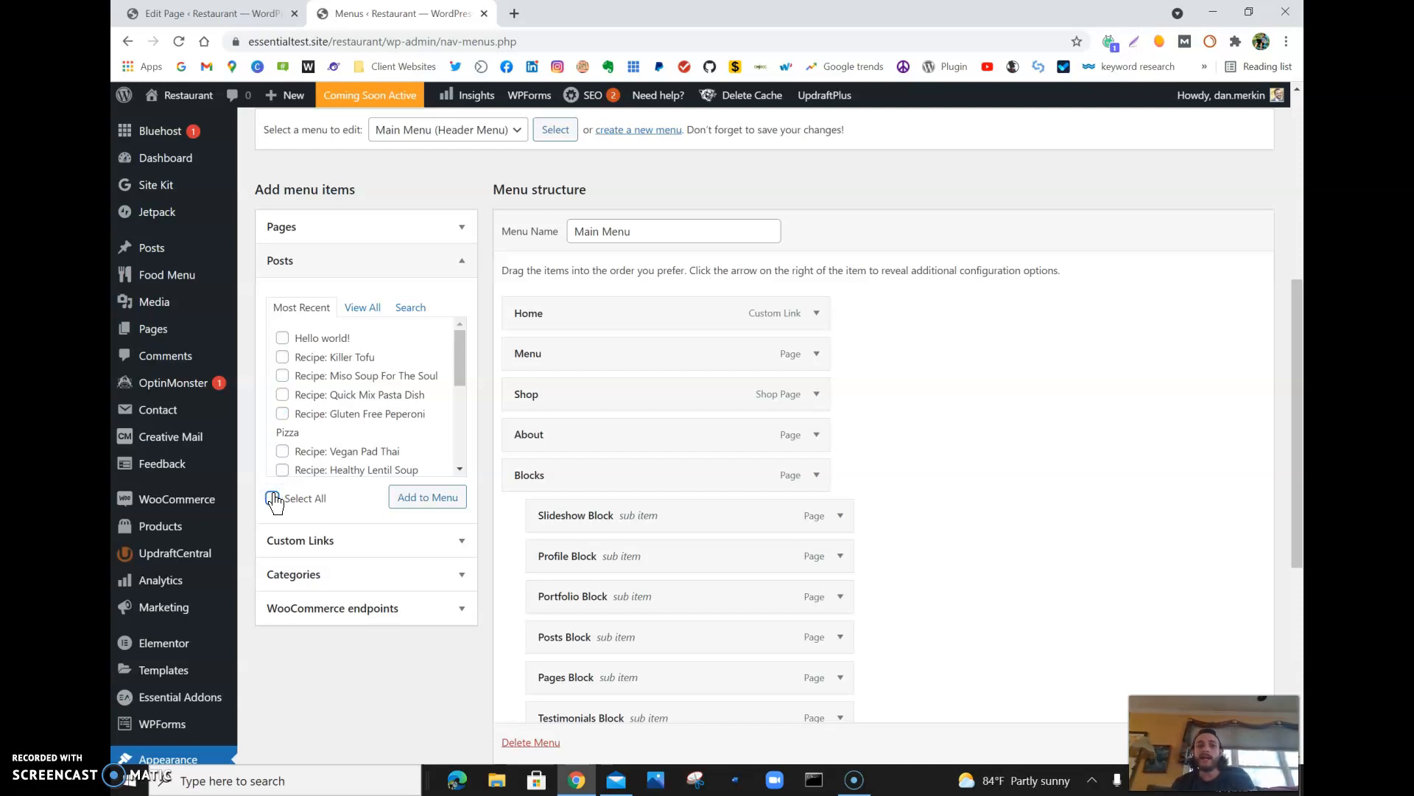
{"action": "left_click", "coordinate": [272, 498]}
{"action": "left_click", "coordinate": [273, 498]}
{"action": "left_click", "coordinate": [462, 261]}
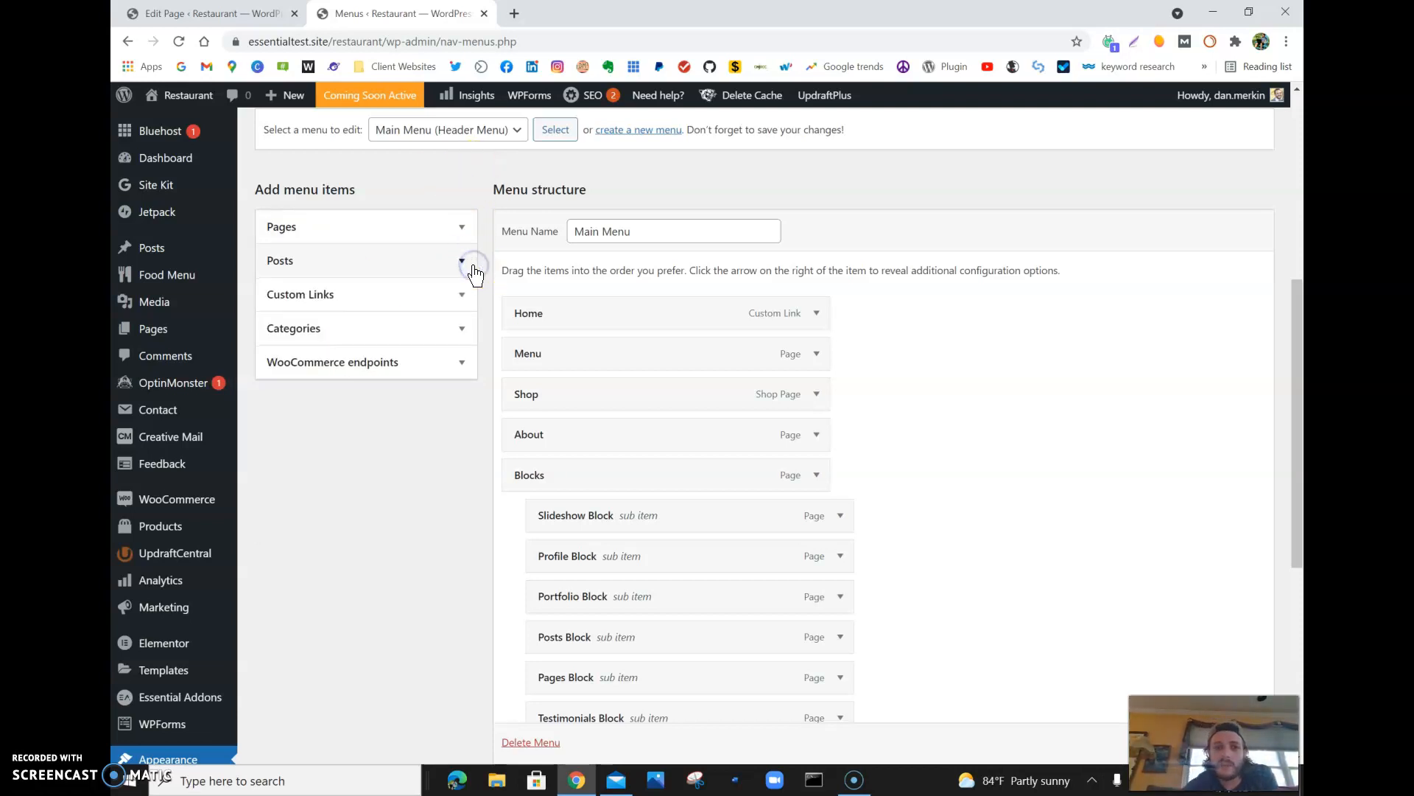
- Look at the custom link, category and WooCommerce endpoint options for adding menu items
{"action": "left_click", "coordinate": [464, 296]}
{"action": "left_click", "coordinate": [405, 349]}
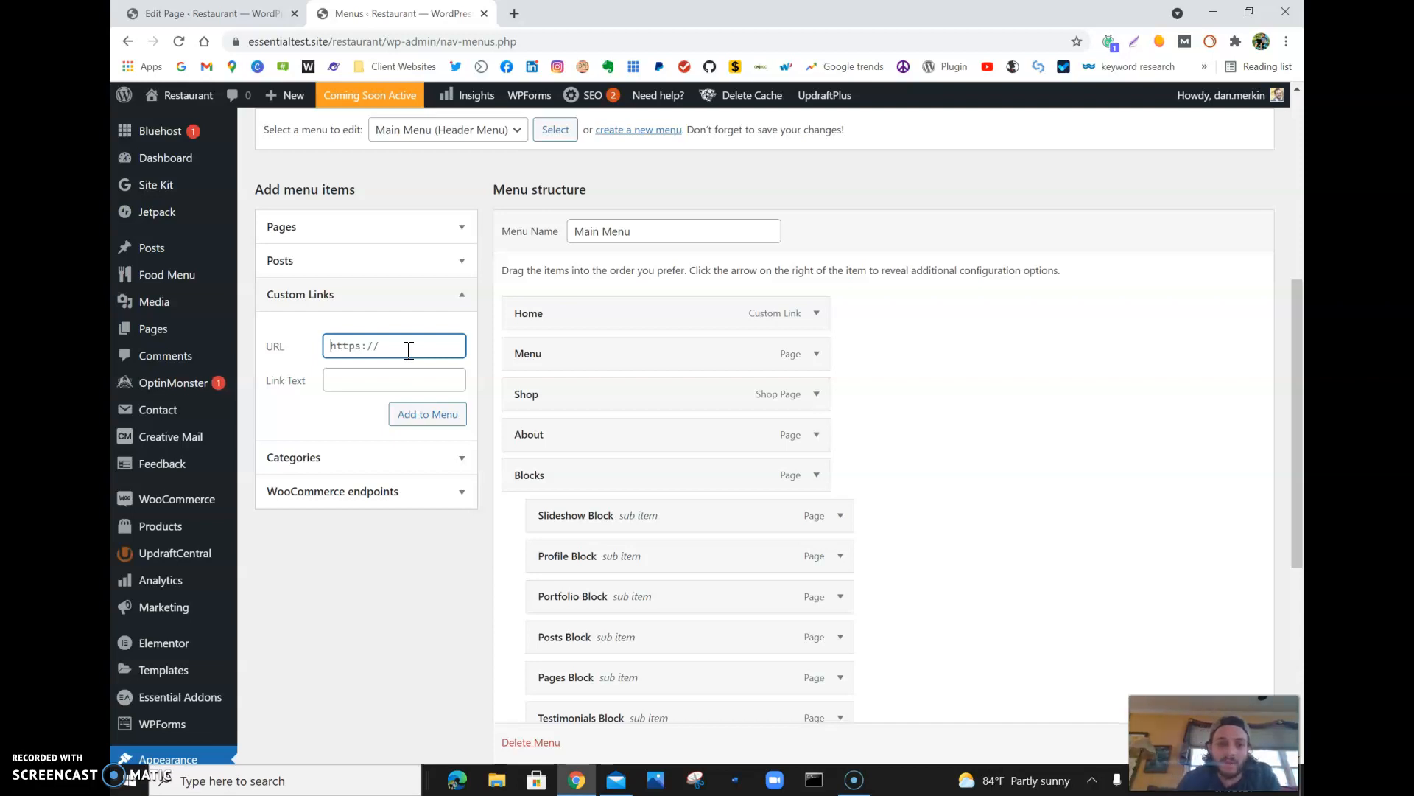
{"action": "left_click", "coordinate": [470, 461]}
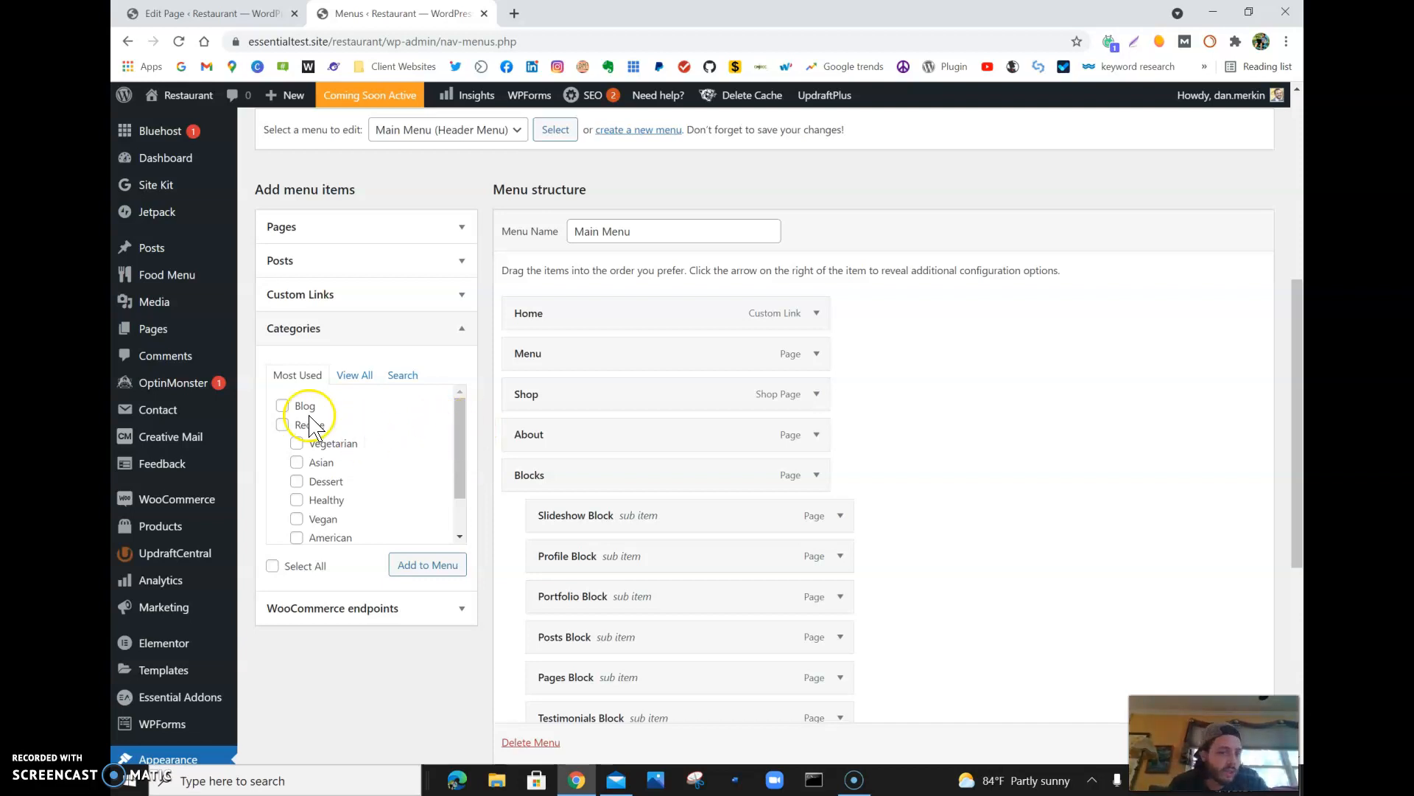
{"action": "left_click", "coordinate": [358, 621]}
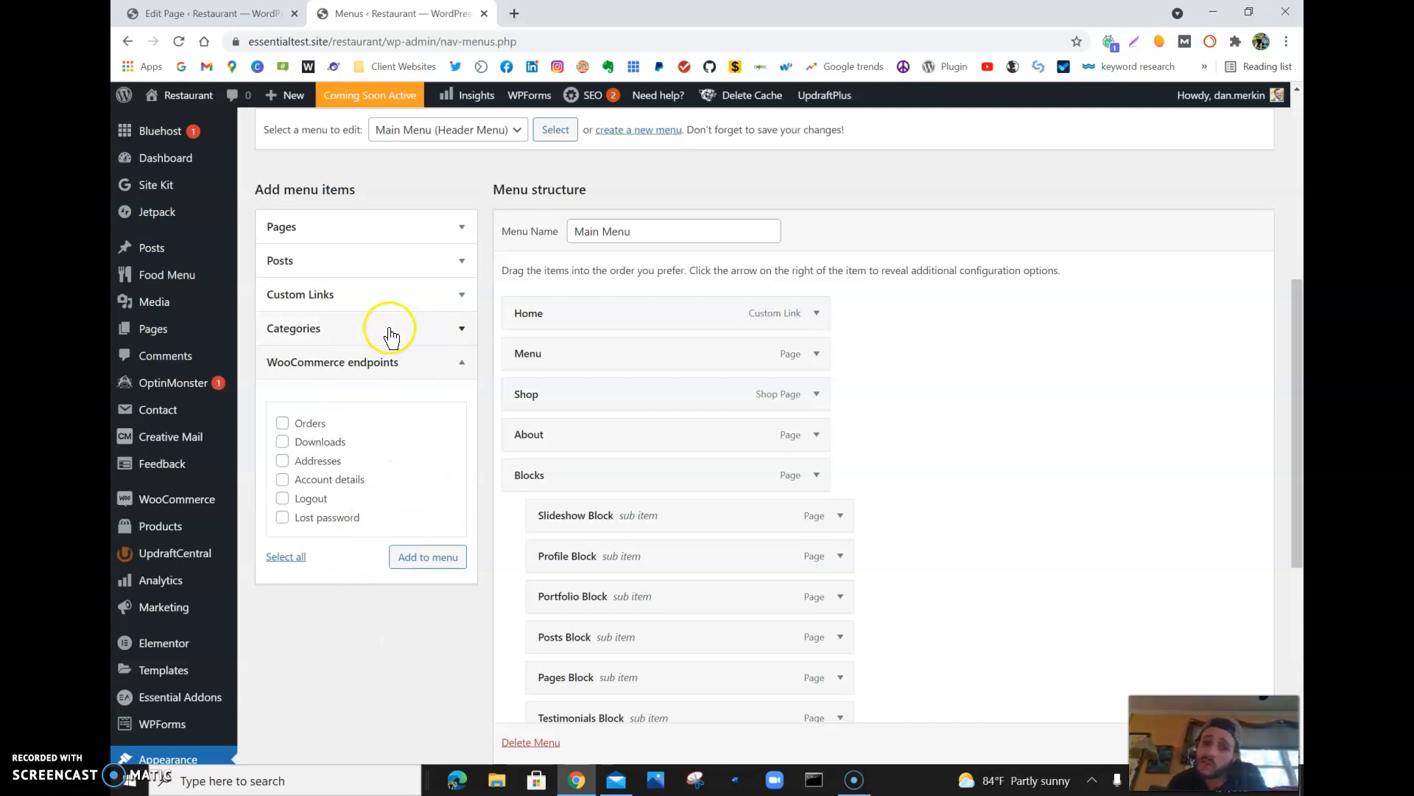
{"action": "left_click", "coordinate": [449, 362]}
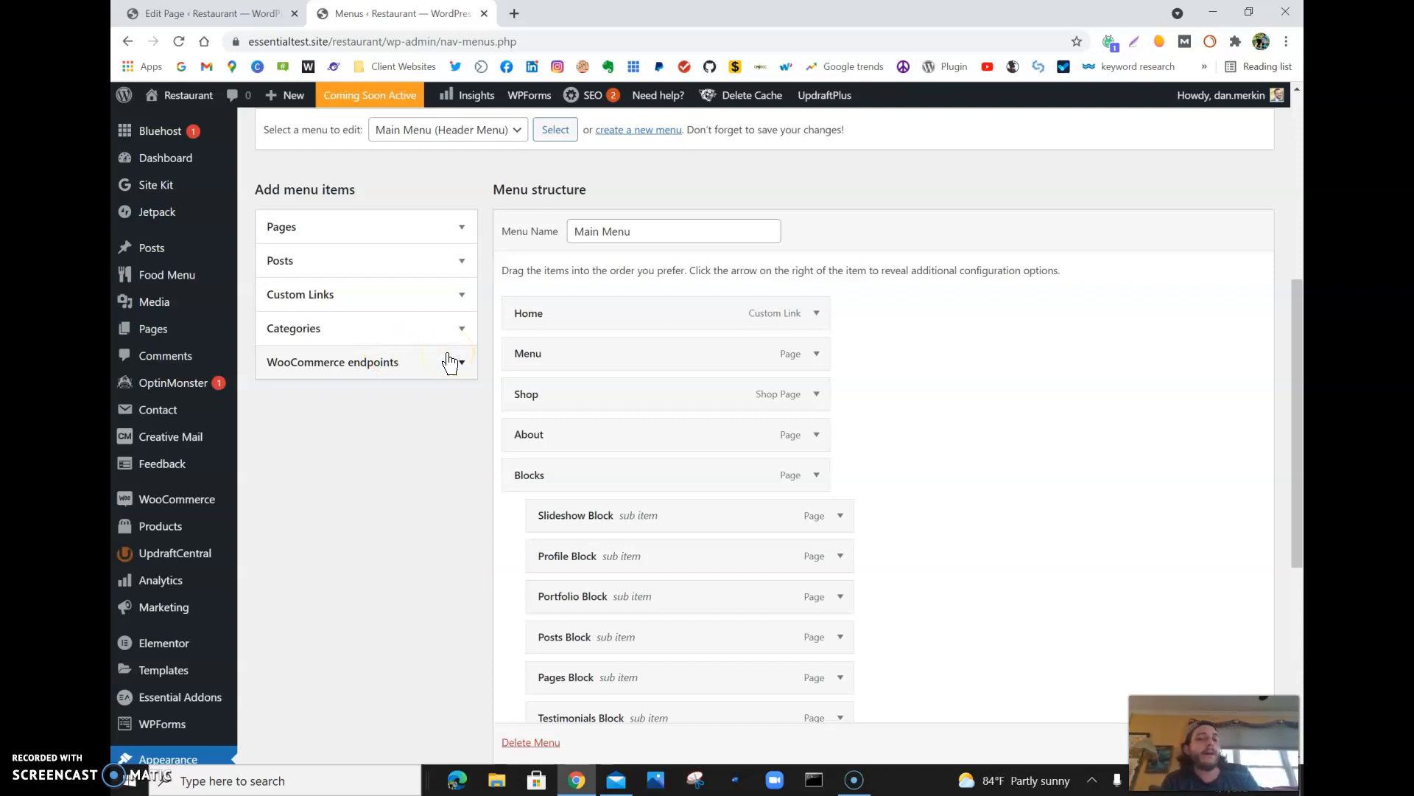
- Save the Main Menu without the Blog item and view which menus can be chosen for editing
{"action": "right_click", "coordinate": [1002, 394]}
{"action": "left_click", "coordinate": [1001, 397]}
{"action": "left_click", "coordinate": [1229, 742]}
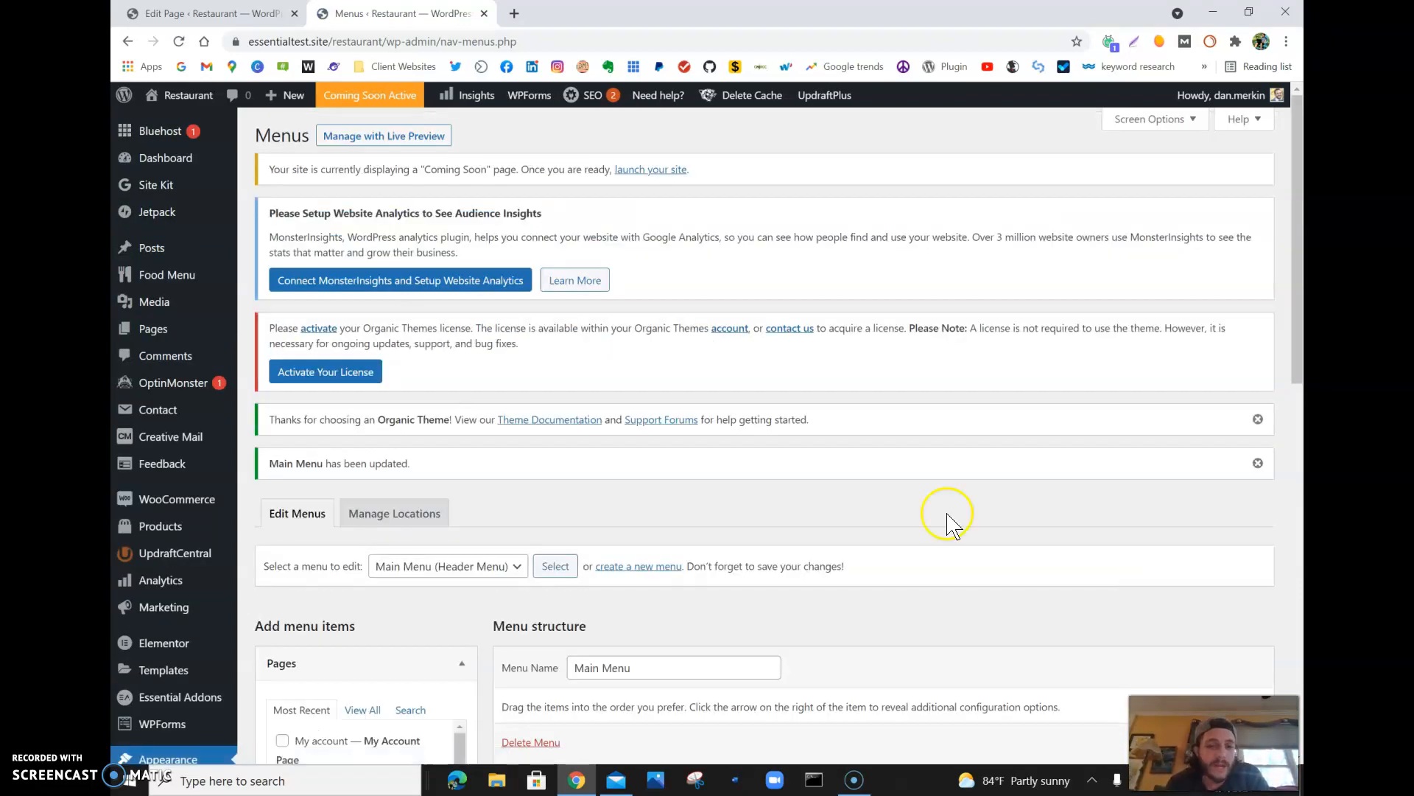
{"action": "left_click", "coordinate": [500, 573]}
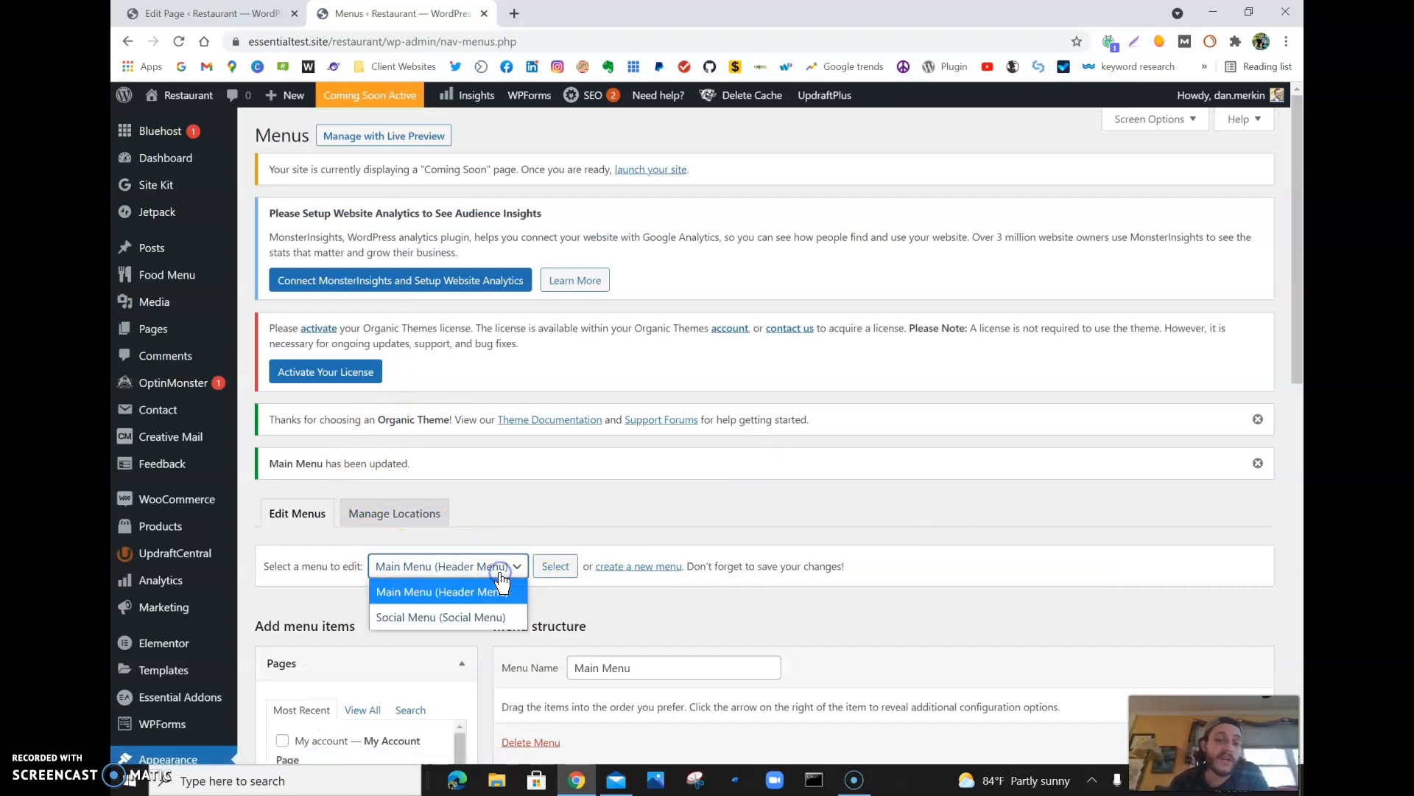
{"action": "left_click", "coordinate": [560, 503]}
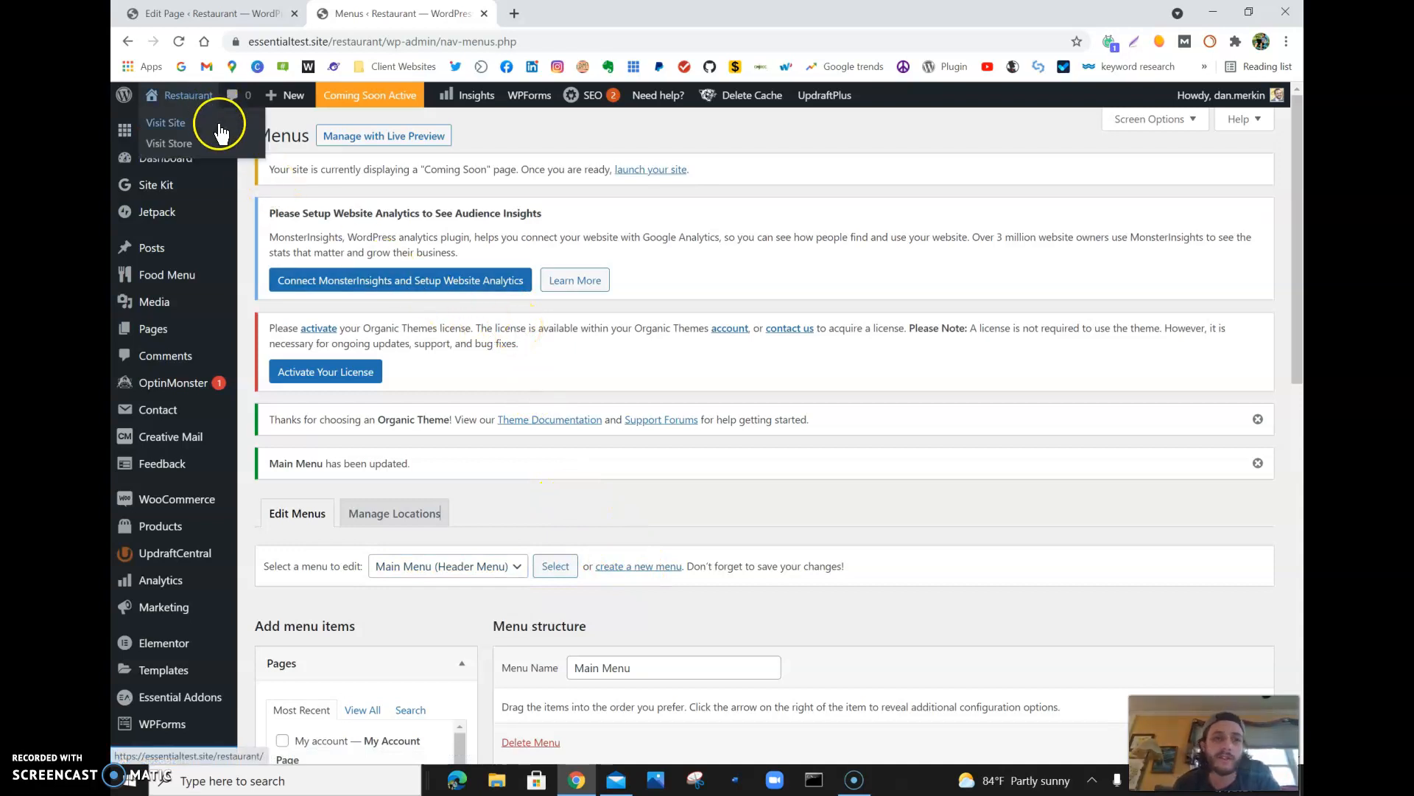
- Open the live restaurant site and check its header navigation, including the sub items under Blocks
{"action": "left_click", "coordinate": [219, 125]}
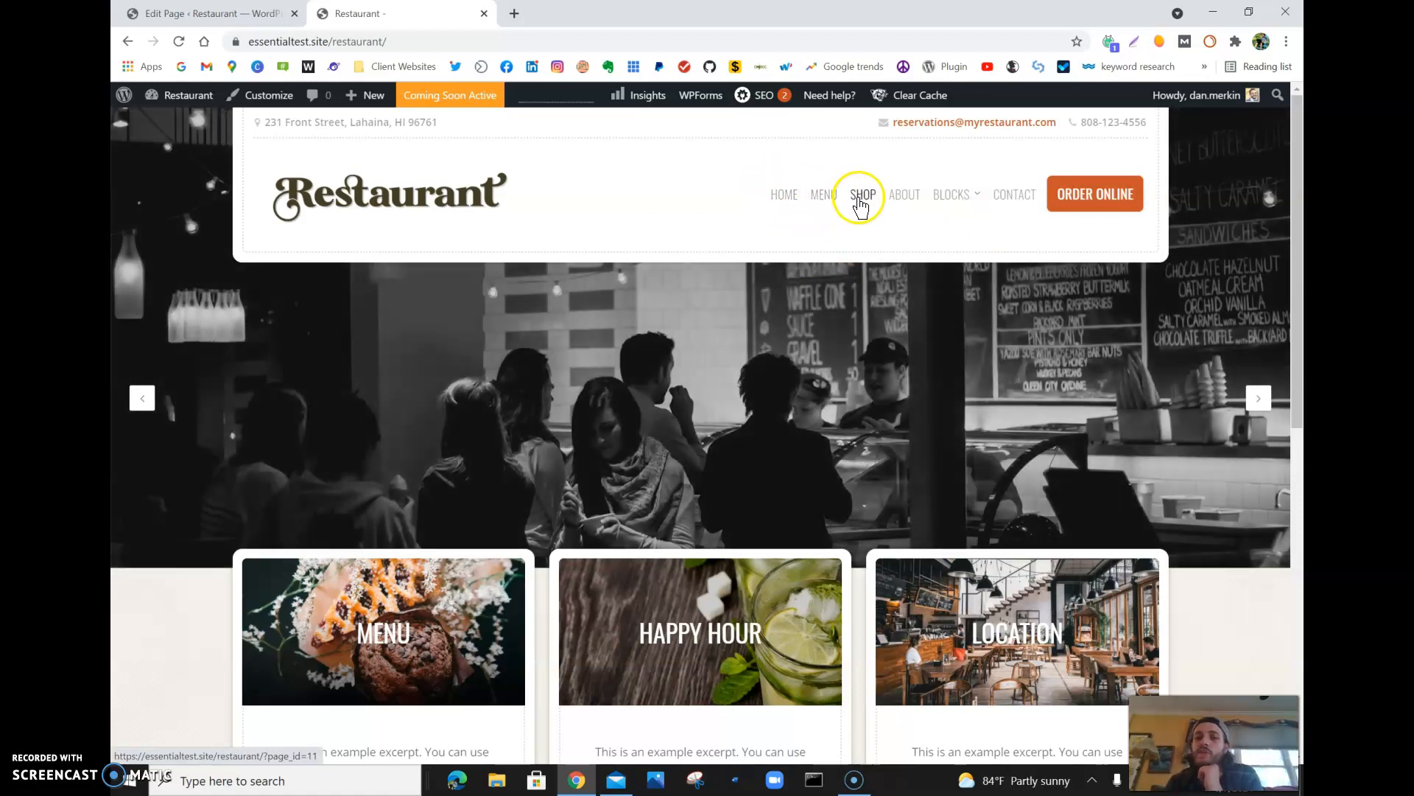
{"action": "left_click", "coordinate": [962, 210]}
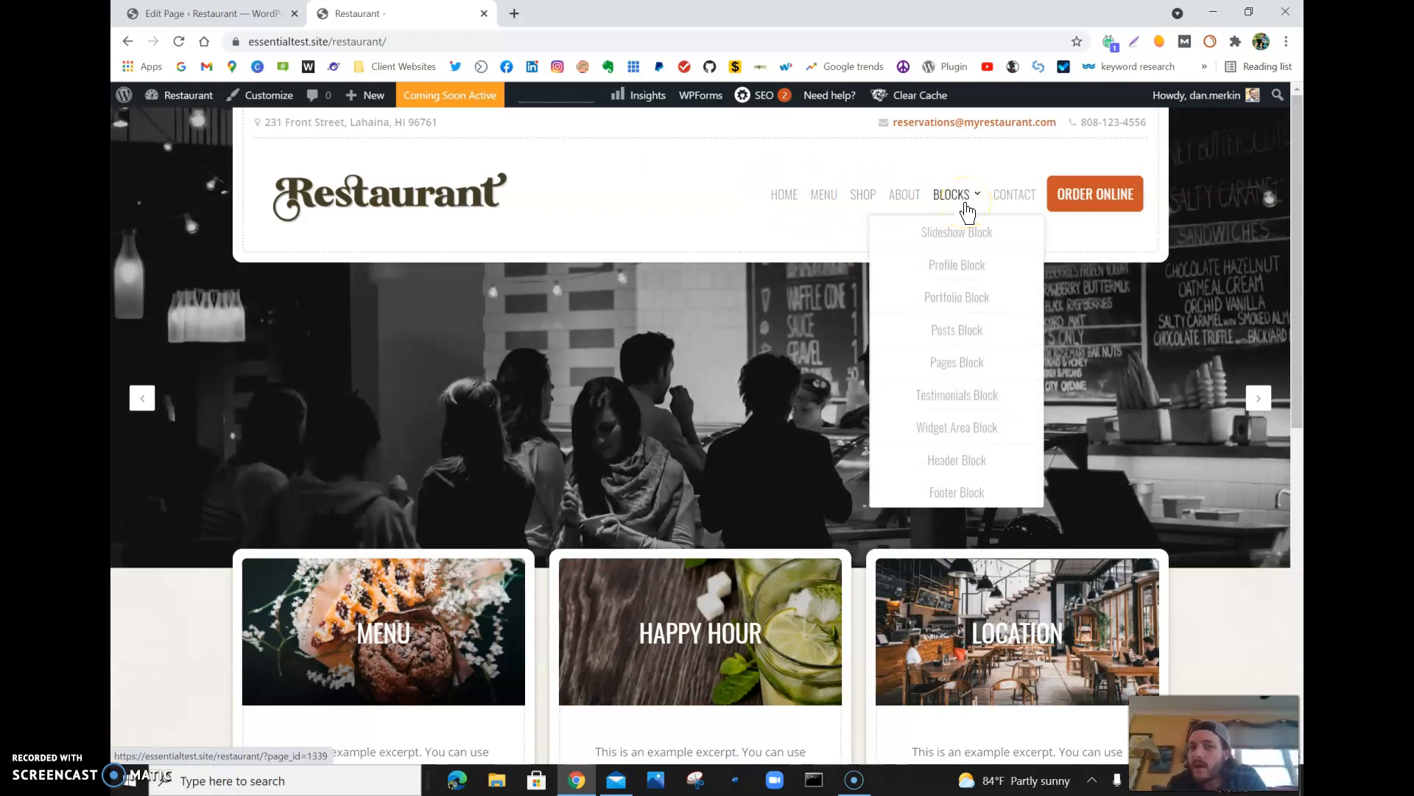
{"action": "left_click", "coordinate": [943, 337]}
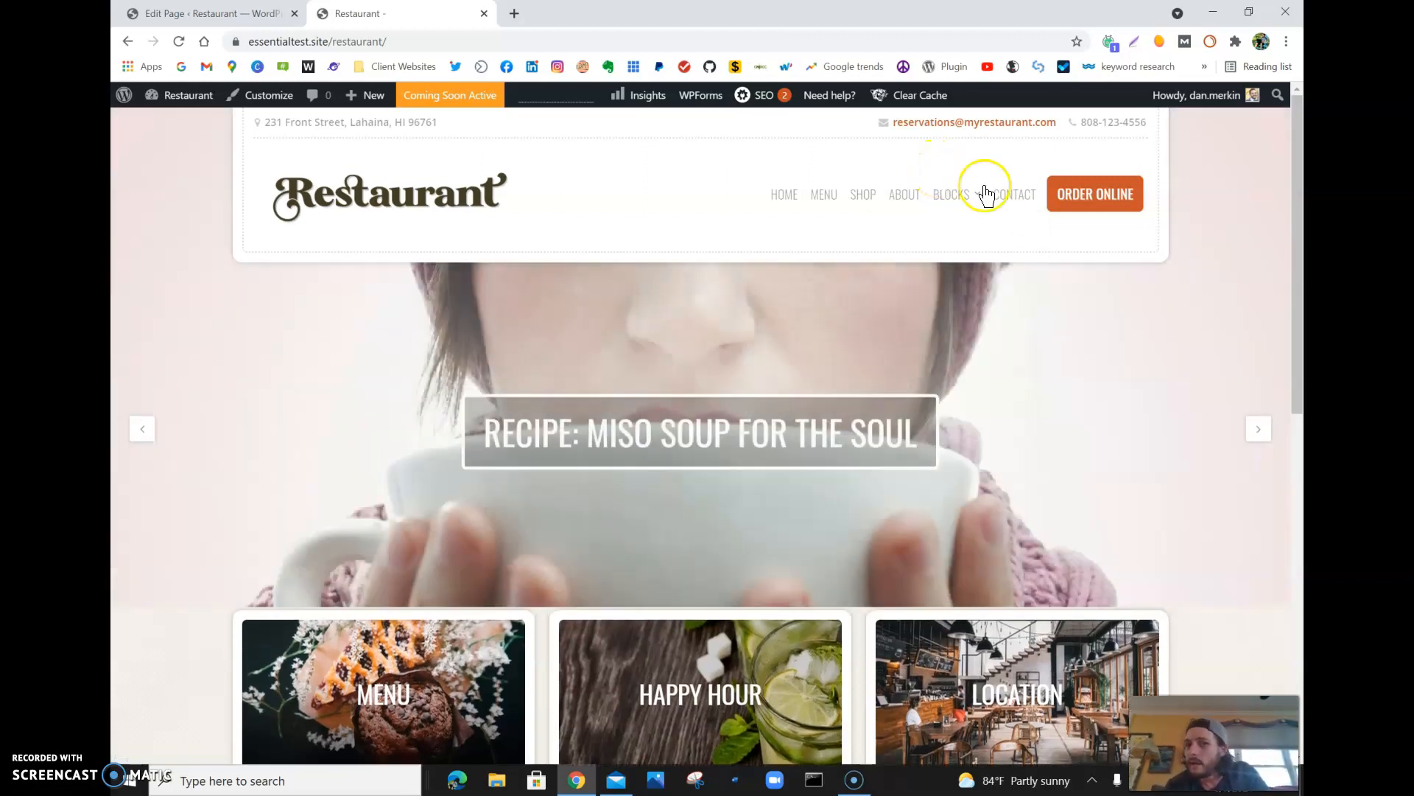
- Open the site's Contact page from the header navigation and look through its content
{"action": "left_click", "coordinate": [1006, 209]}
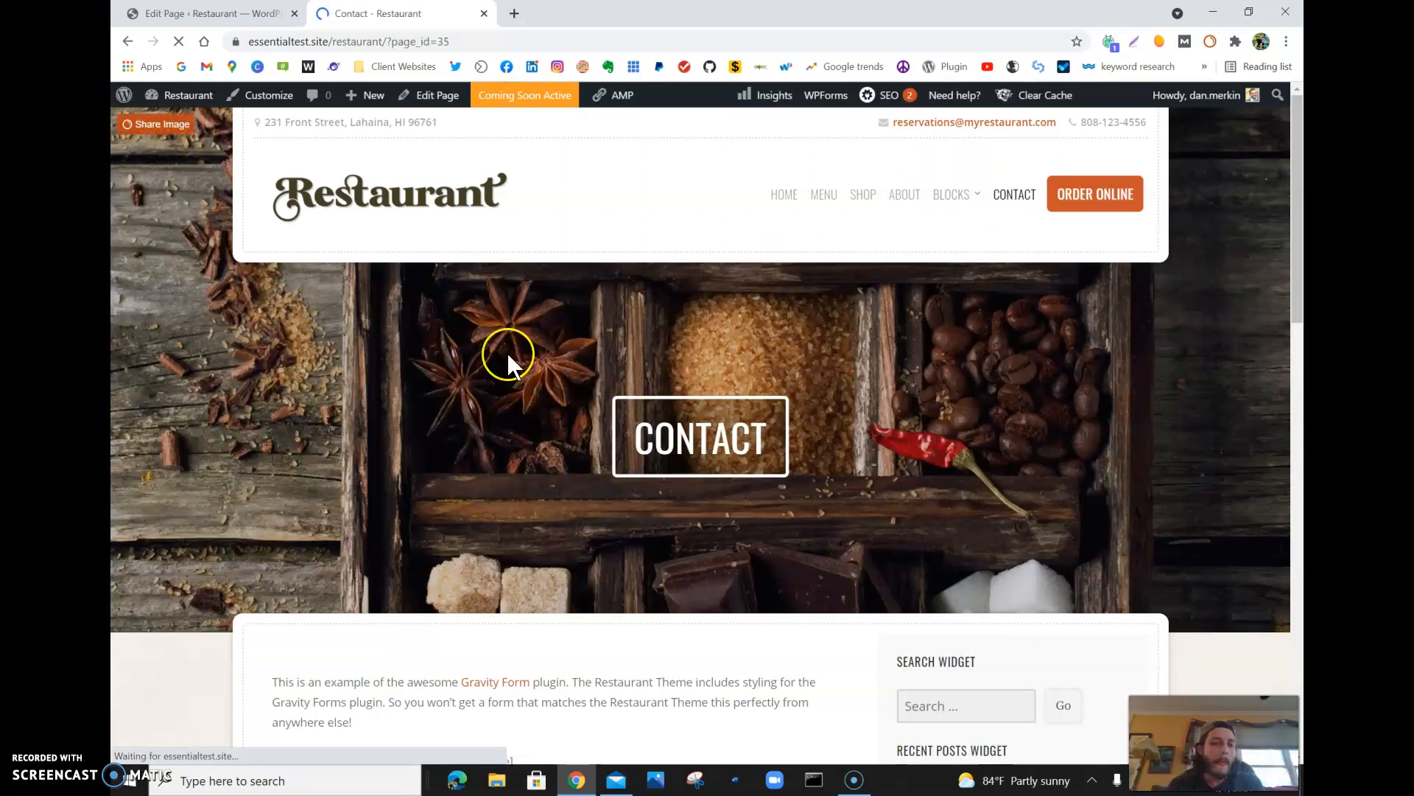
{"action": "scroll", "coordinate": [971, 575], "scroll_direction": "down", "scroll_amount": 5}
{"action": "scroll", "coordinate": [971, 575], "scroll_direction": "up", "scroll_amount": 5}
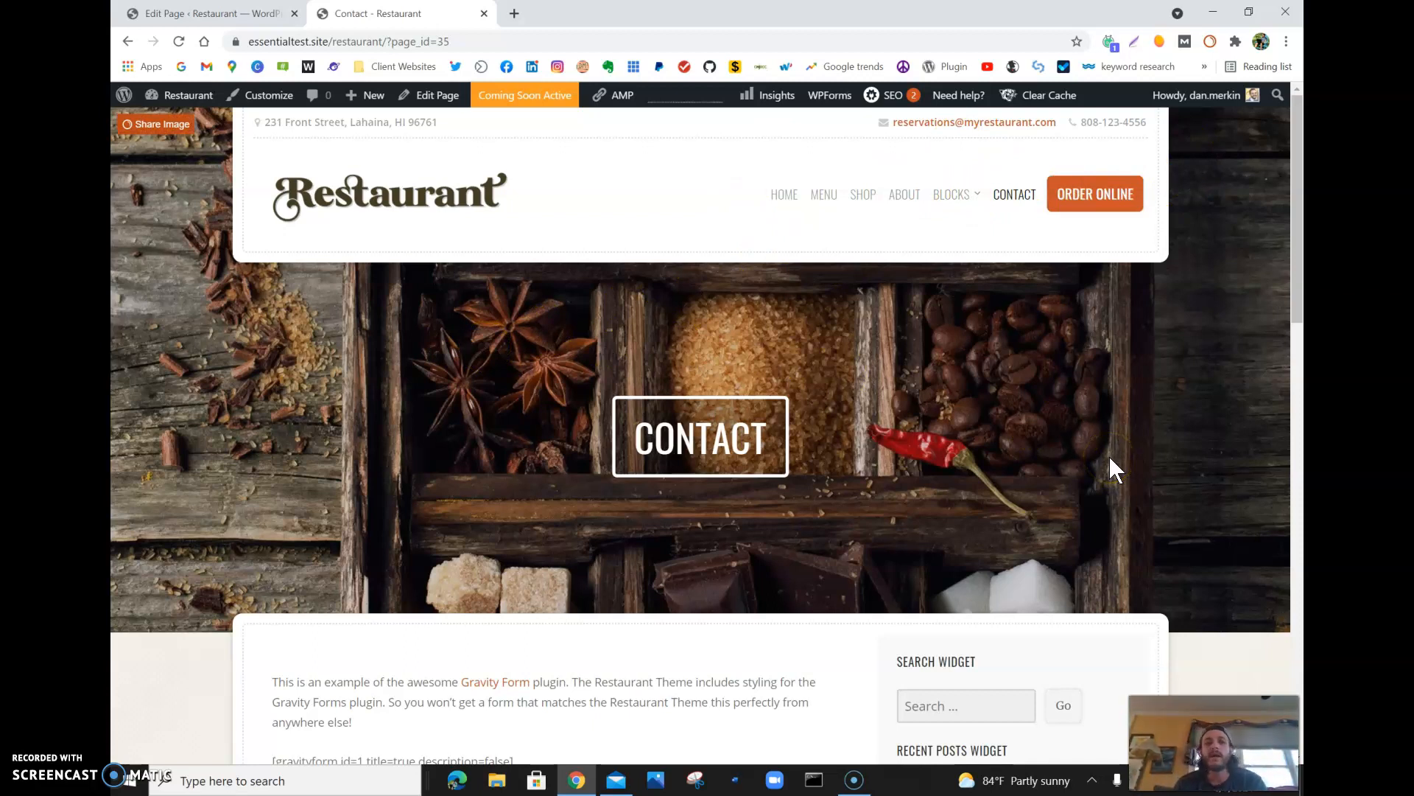
{"action": "left_click", "coordinate": [371, 458]}
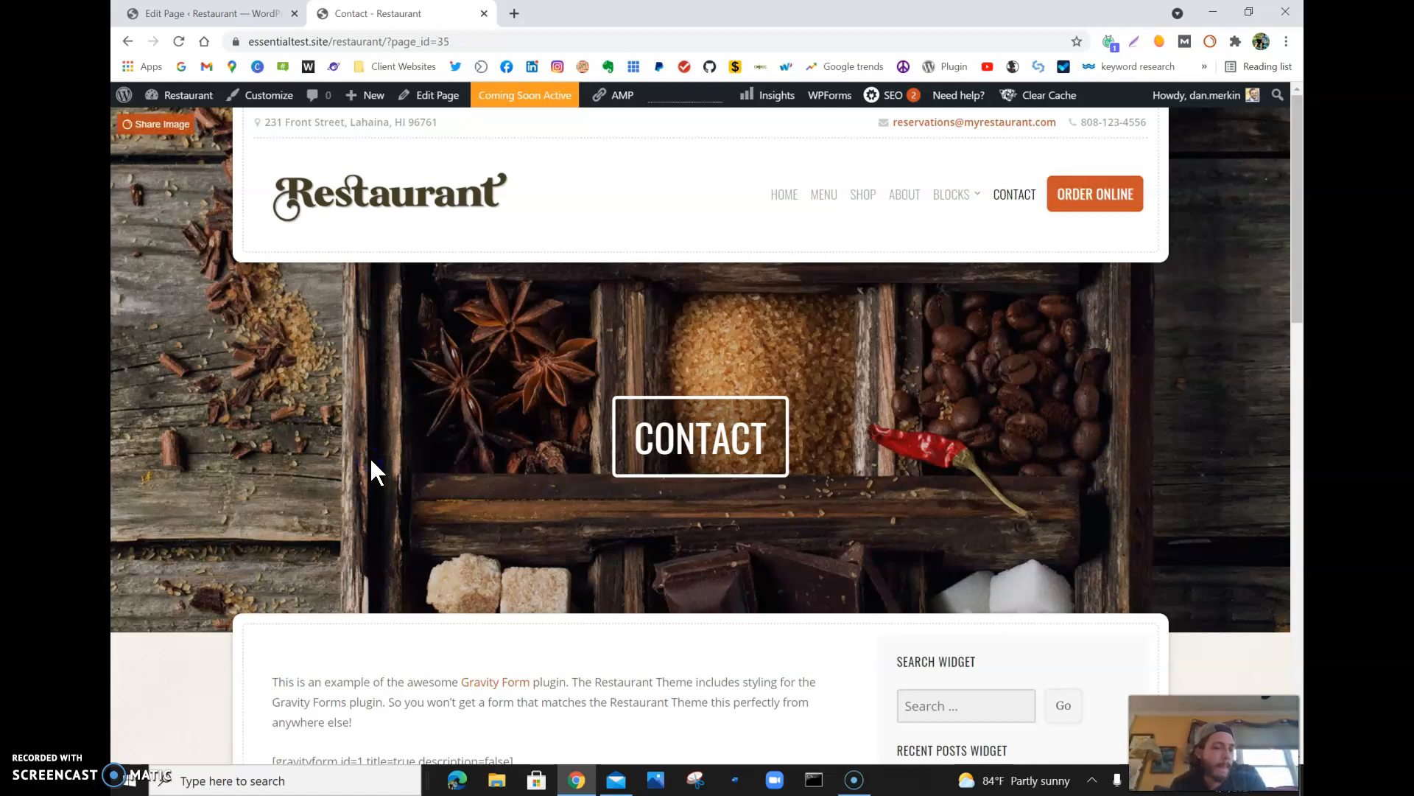